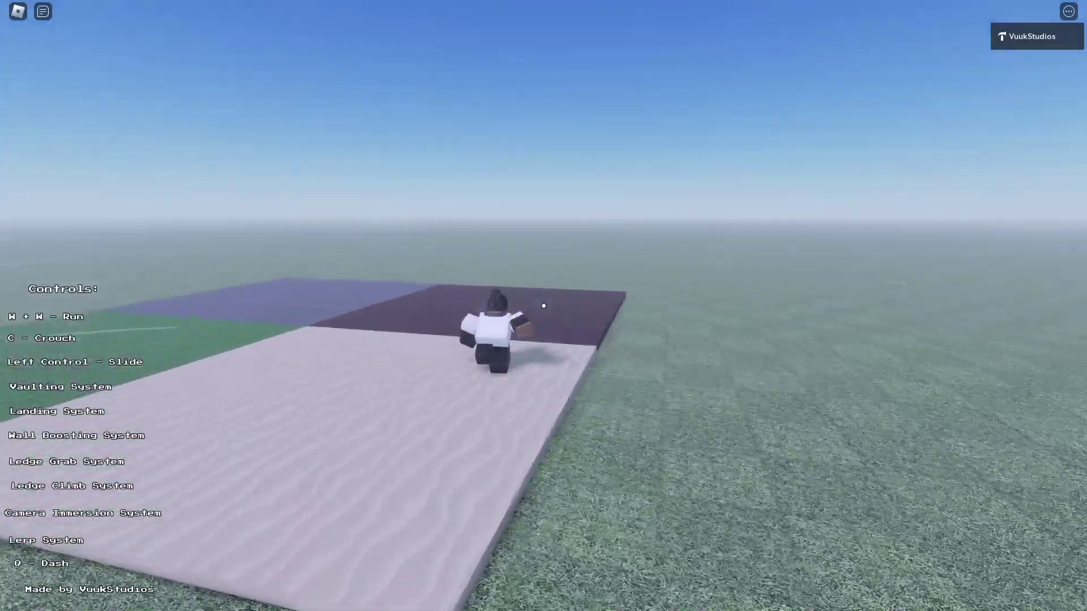
Step: Play-test the movement system by sliding and running across the coloured floor tiles and vaulting over the low walls
key("ctrl")
key("w")
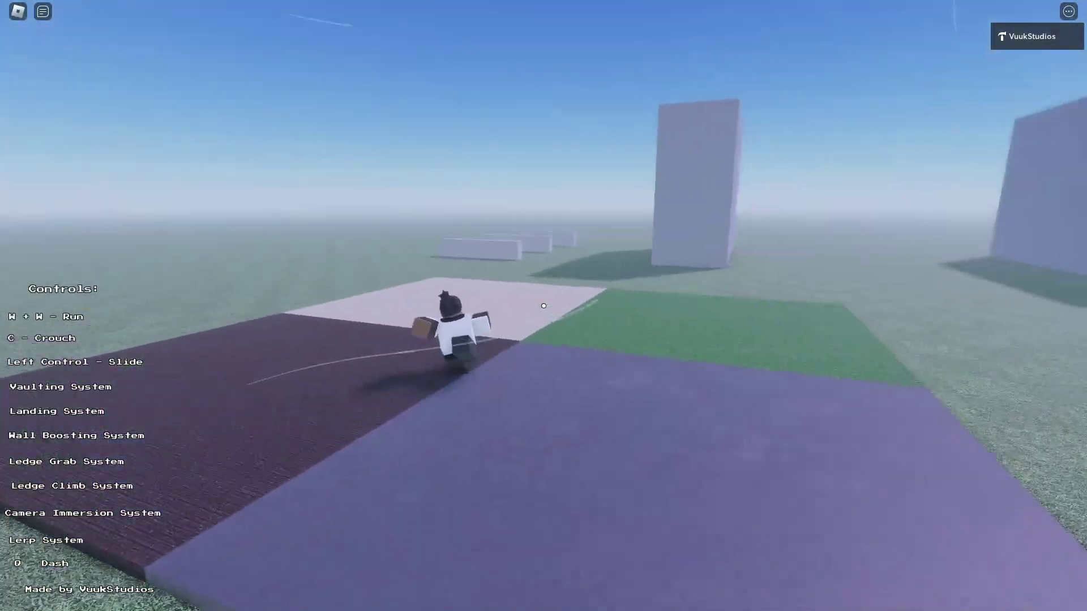
key("w")
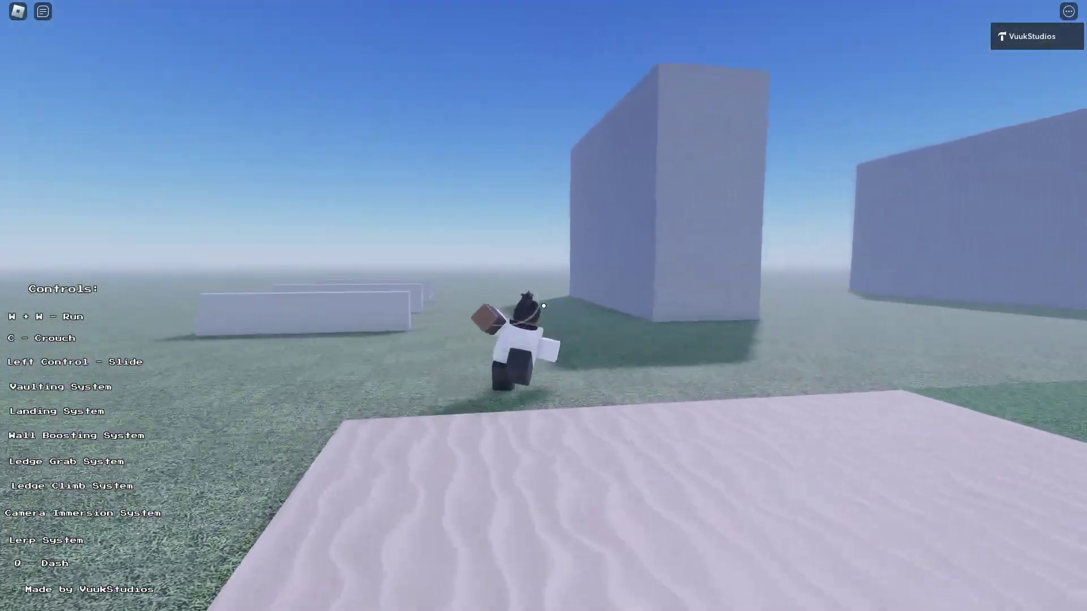
key("w")
key("space")
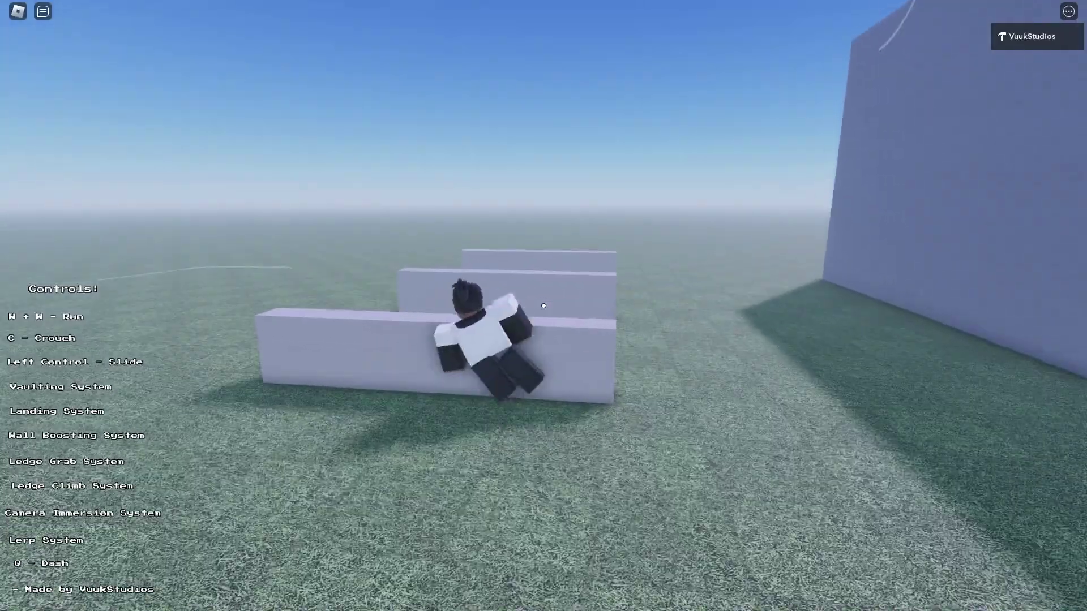
key("w")
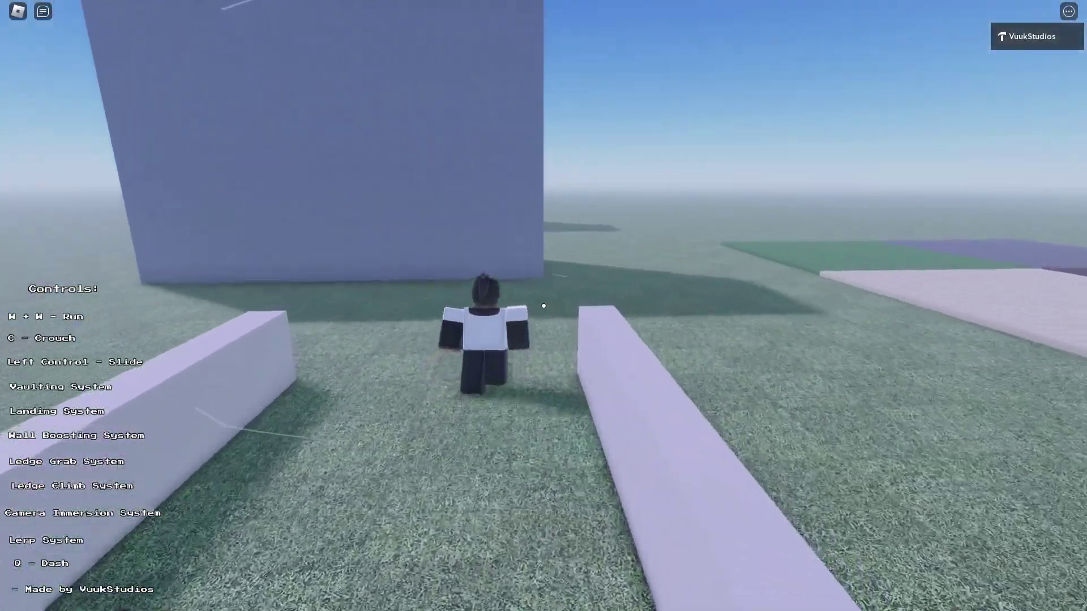
Step: Play-test wall boosting and ledge climbing by running at the tall blocks and climbing onto the top
key("w")
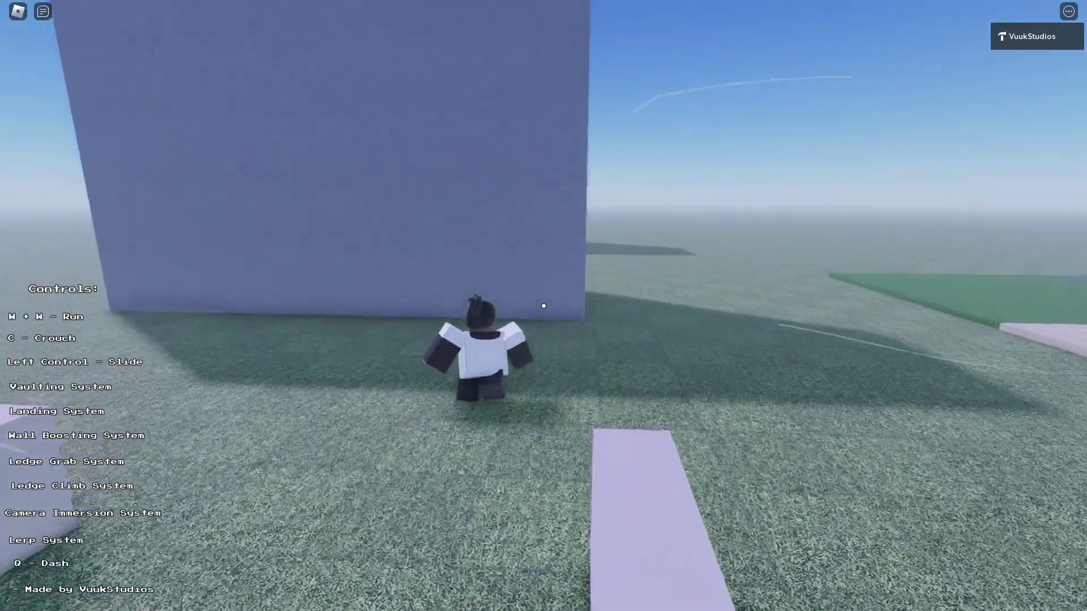
key("w")
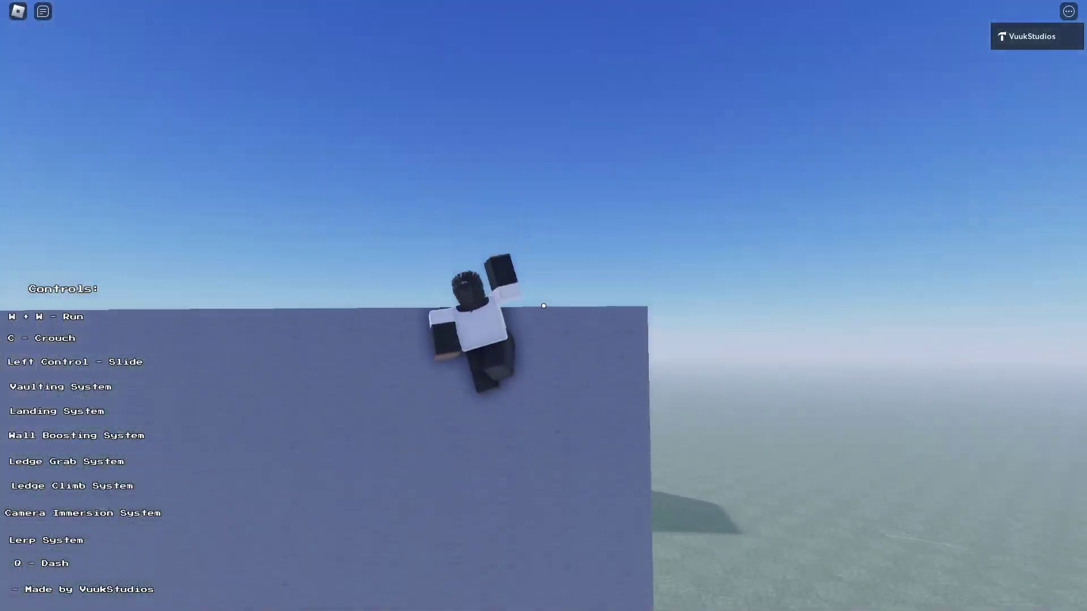
scroll(543, 305, "down", 5)
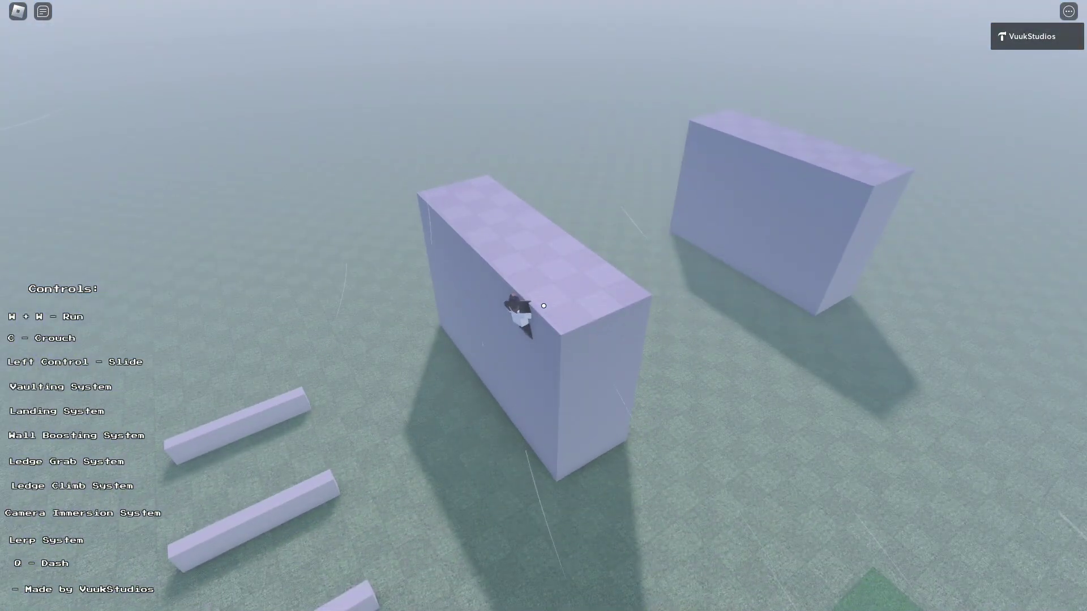
scroll(543, 306, "up", 5)
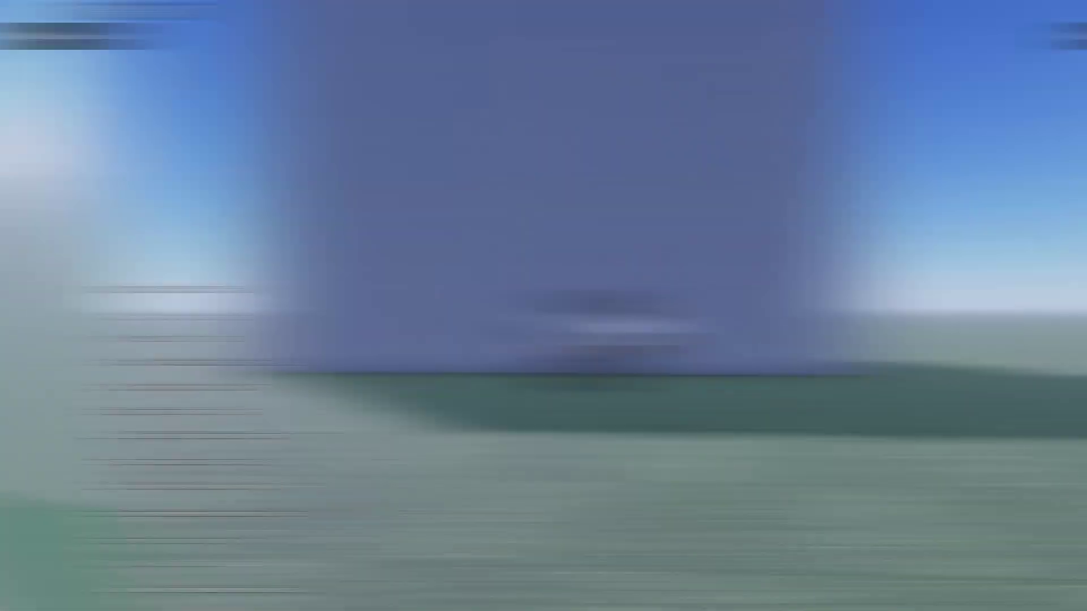
key("space")
key("space")
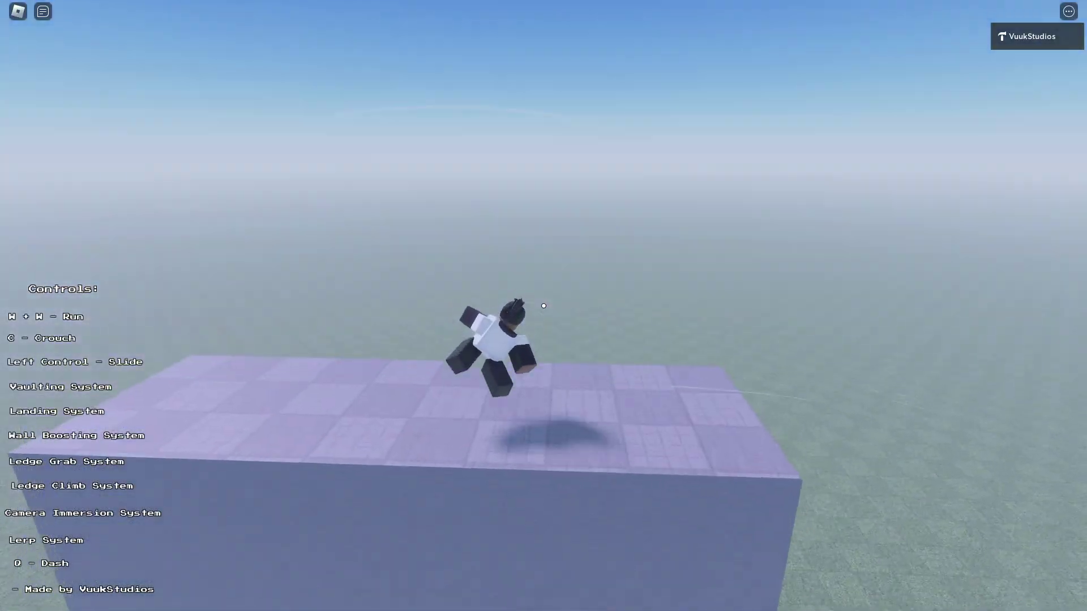
Step: Play-test the dash on top of the tall block, leap off its end and land on the grass
key("s")
key("q")
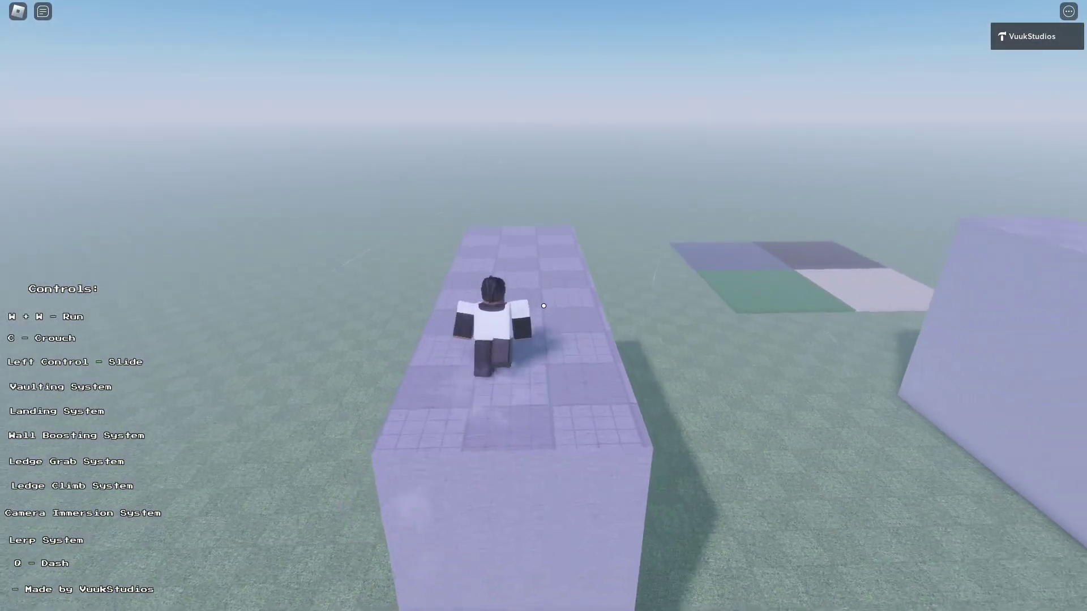
key("w")
key("space")
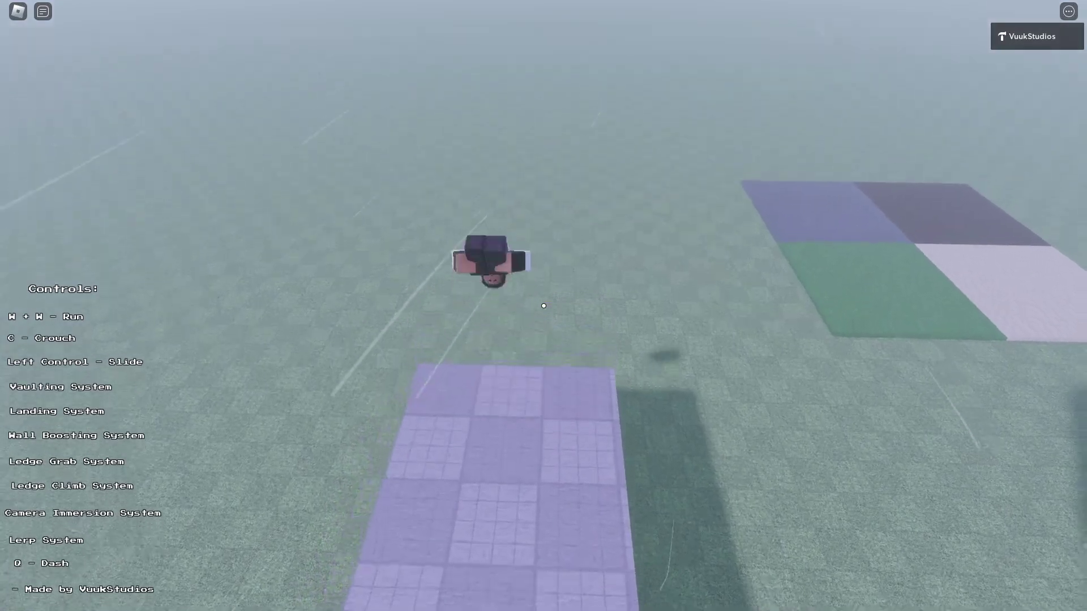
key("w")
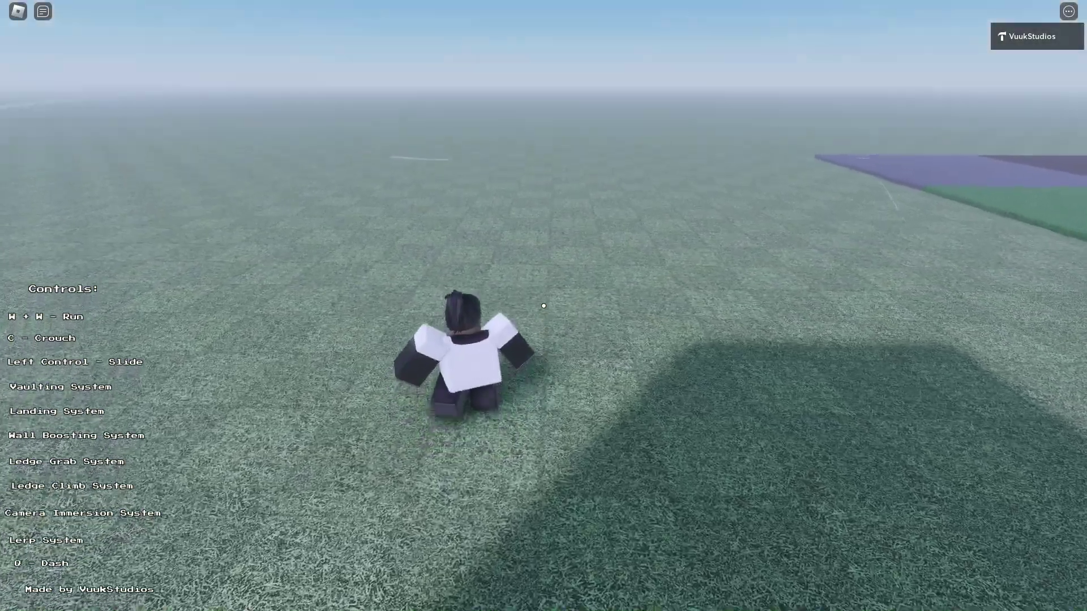
key("w")
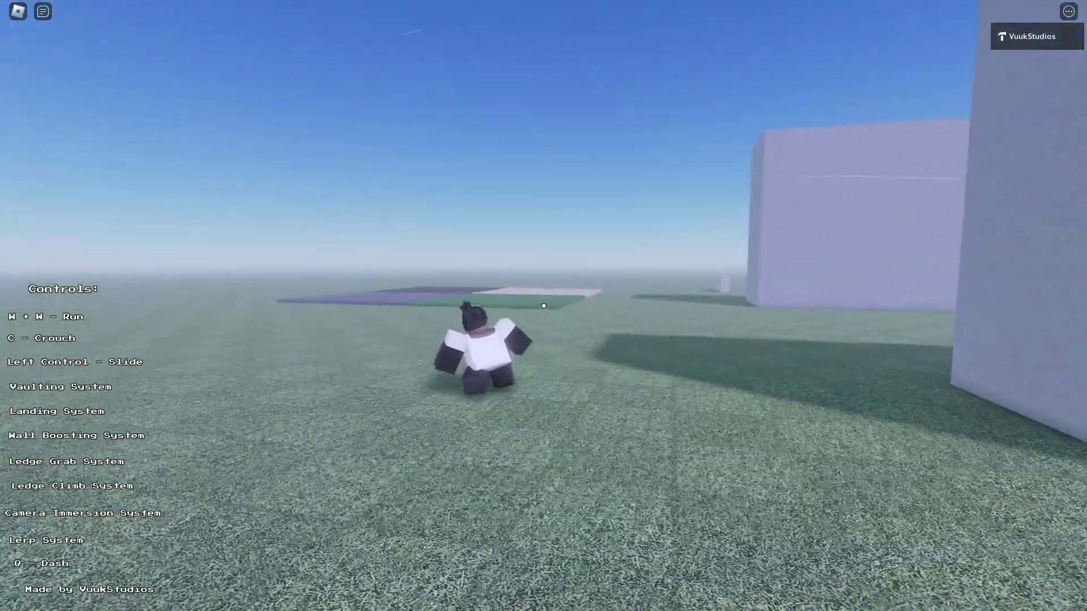
Step: Run back to the coloured floor tiles and circle across them with sharp changes of direction
key("w")
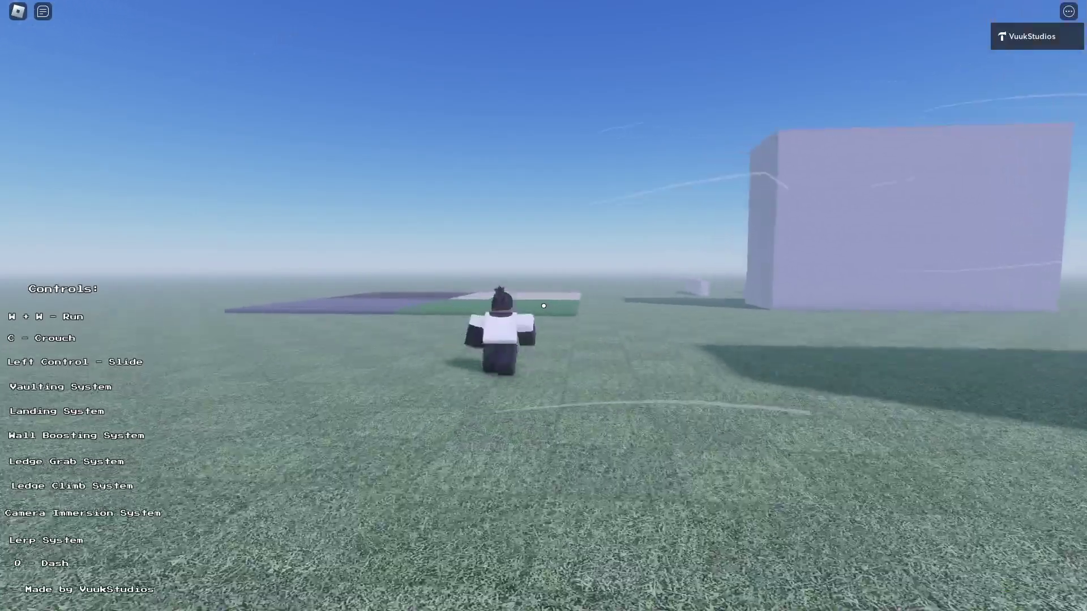
key("w")
key("a")
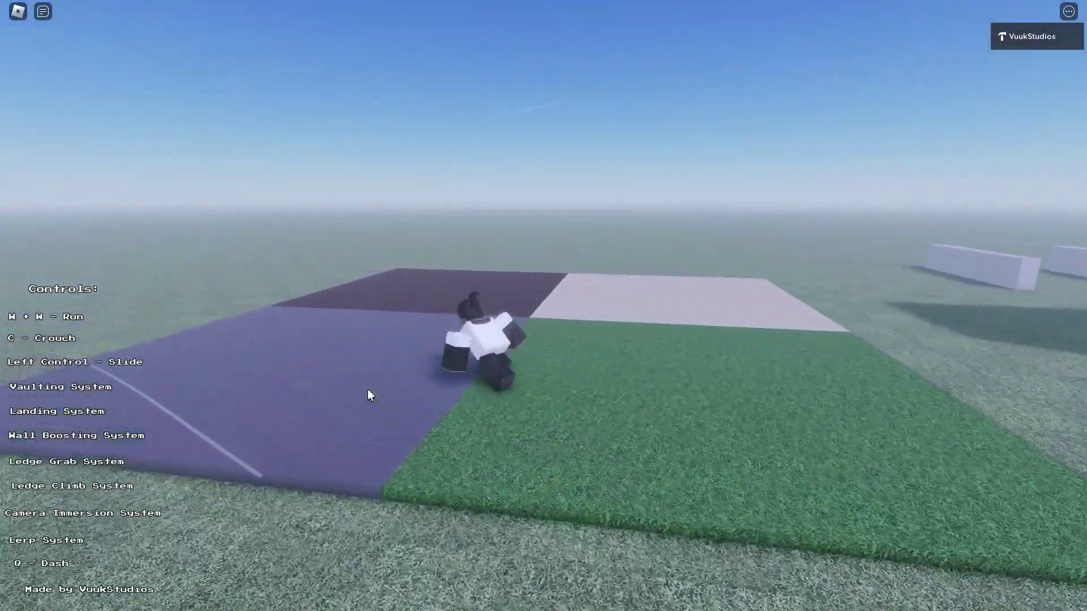
right_click_drag(368, 389, 382, 379)
key("w")
key("d")
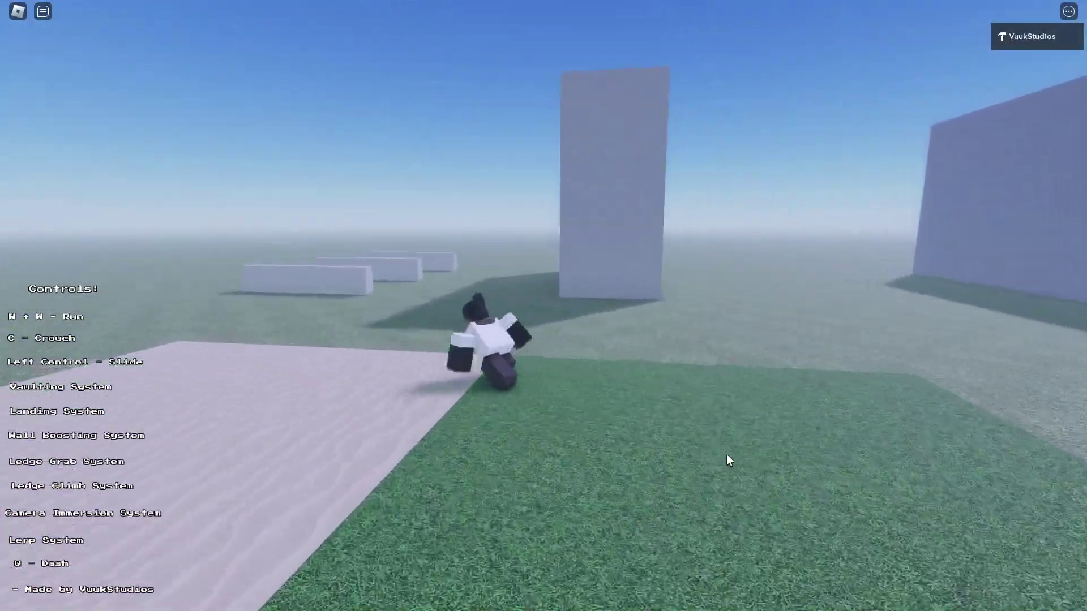
key("w")
key("a")
key("d")
key("a")
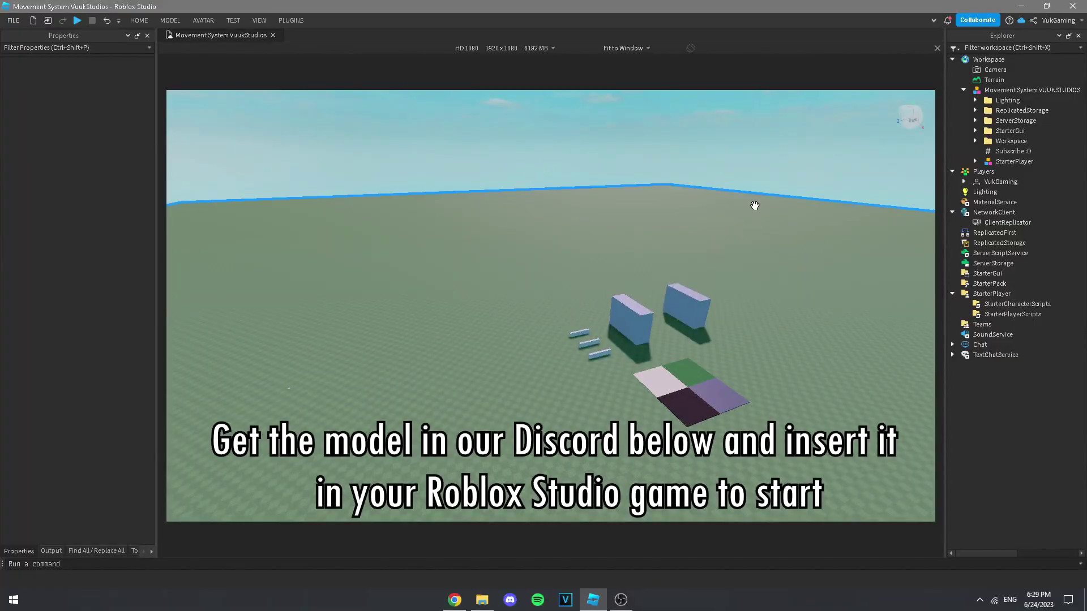
Step: Move all effects from the model's Lighting folder, Atmosphere through SunRays, into the Lighting service and delete the emptied folder
left_click(1014, 93)
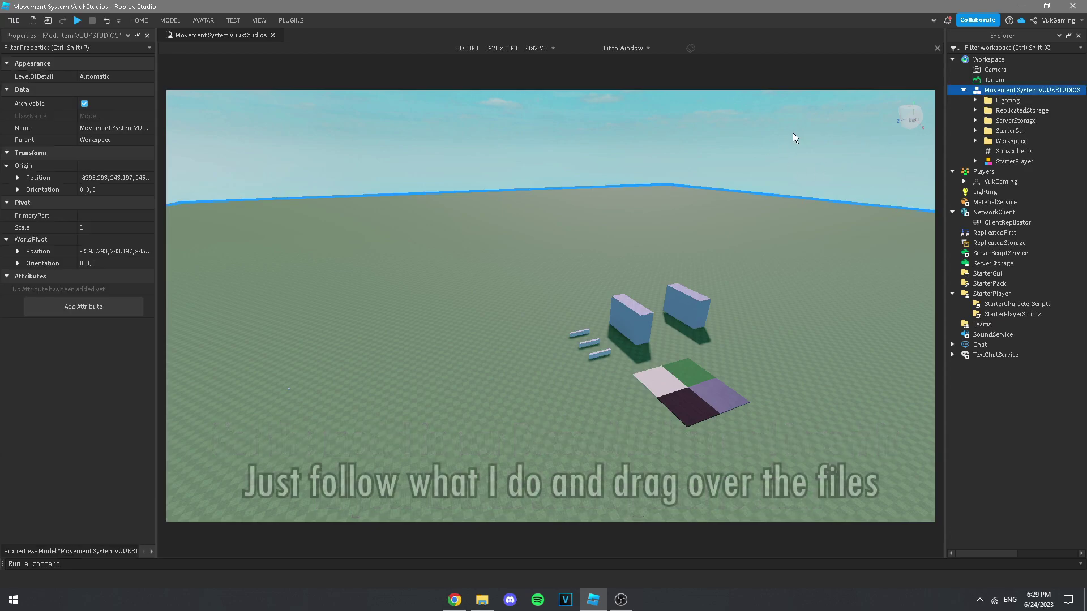
left_click(975, 100)
left_click(1023, 110)
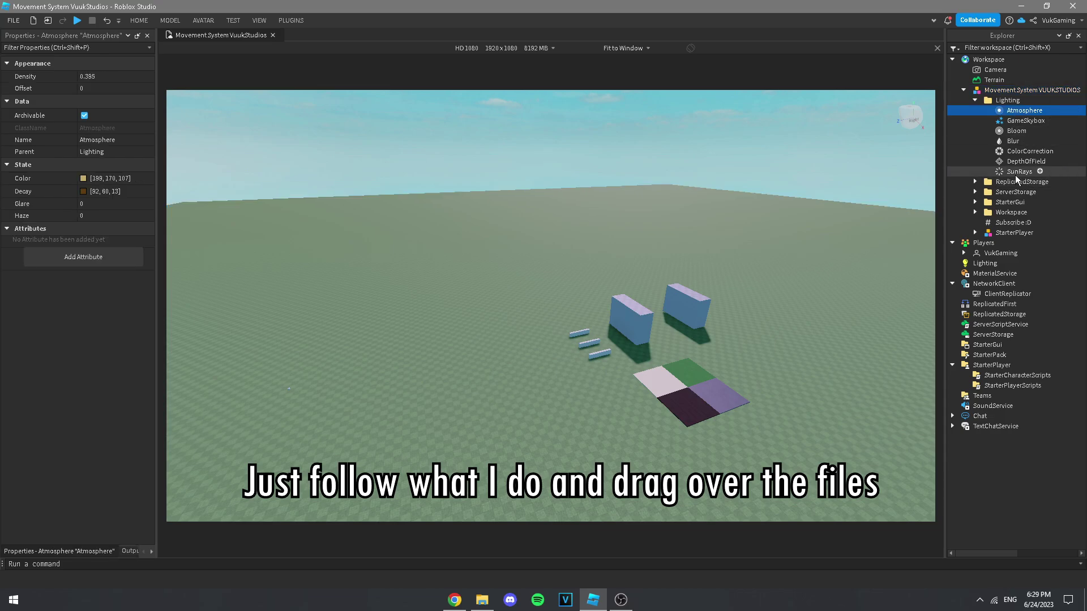
left_click(1019, 172, "shift")
left_click_drag(1019, 171, 1018, 263)
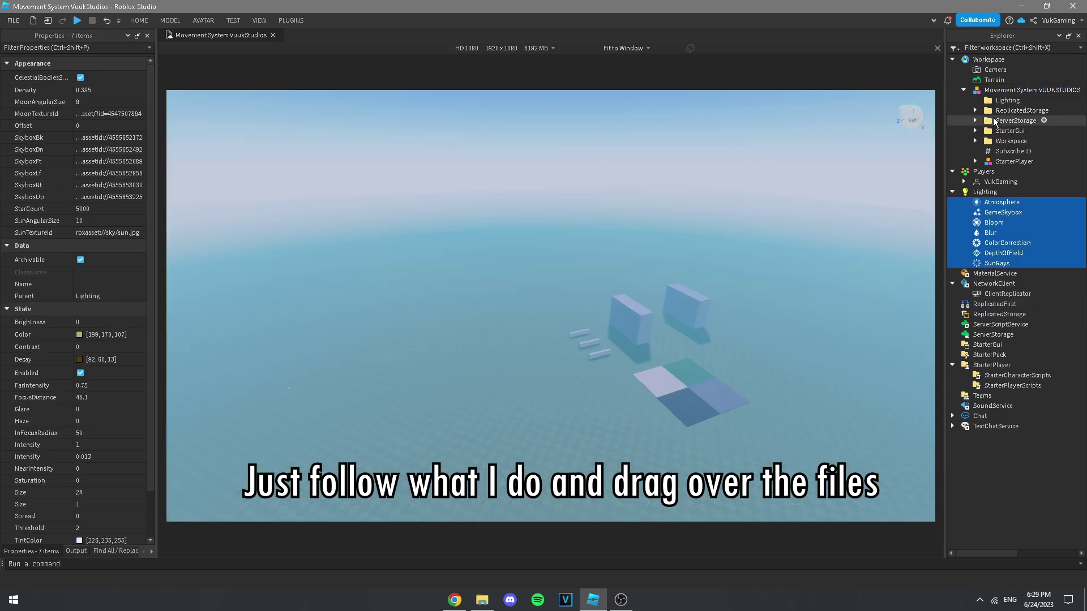
left_click(994, 101)
key("Delete")
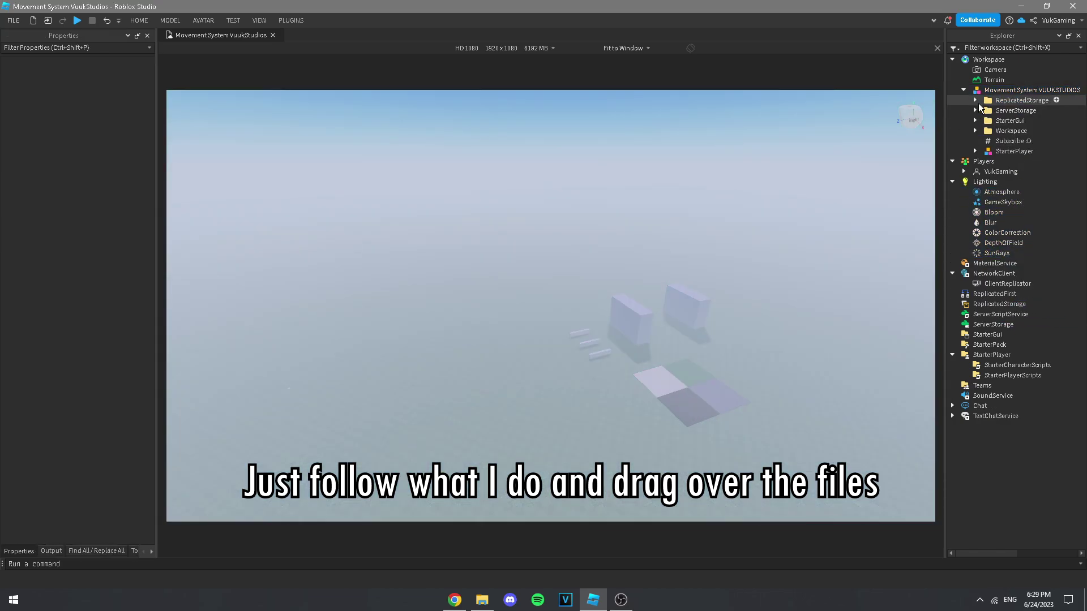
Step: Move the Effects and Modules folders from the model into the ReplicatedStorage service and delete the model's emptied ReplicatedStorage folder
left_click(975, 100)
left_click(1015, 110)
left_click_drag(1007, 116, 1007, 325)
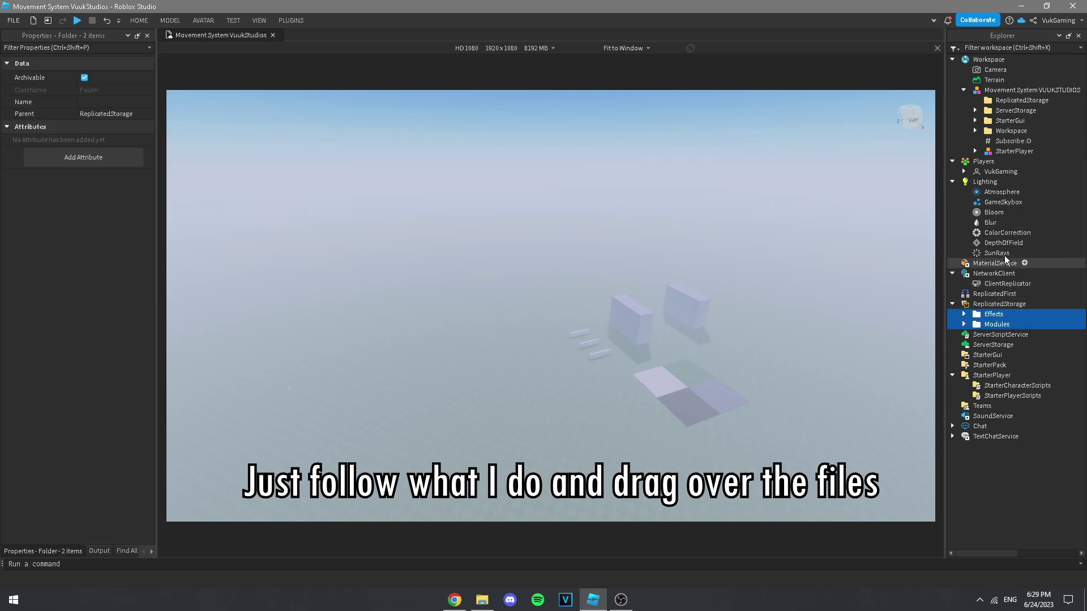
left_click(1013, 101)
key("Delete")
Step: Move the JumpEffect part into the ServerStorage service and delete the model's emptied ServerStorage folder
left_click(975, 100)
left_click(1007, 110)
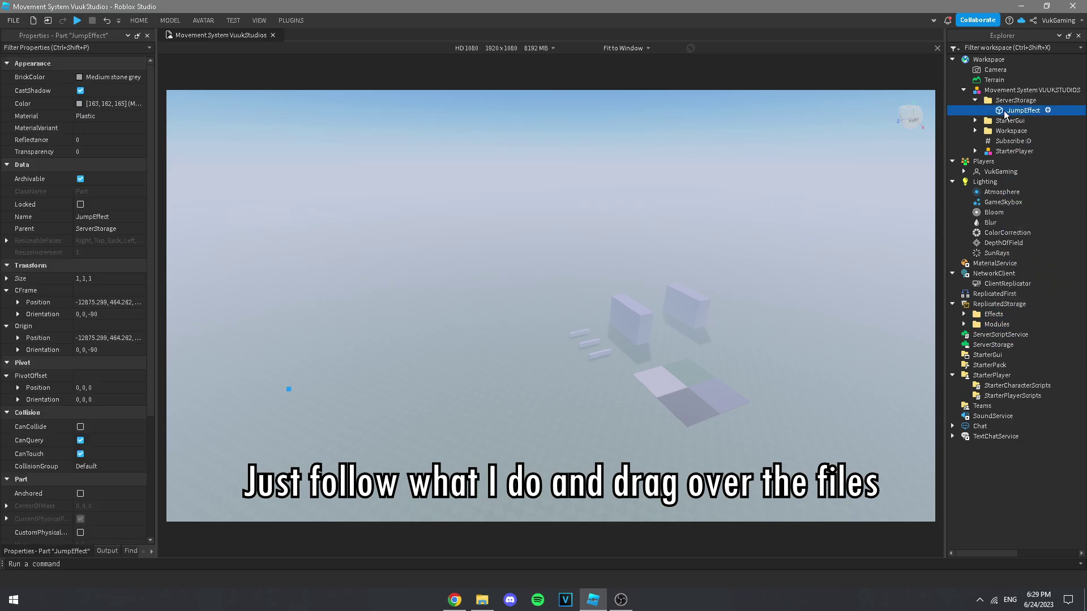
left_click_drag(1011, 340, 999, 341)
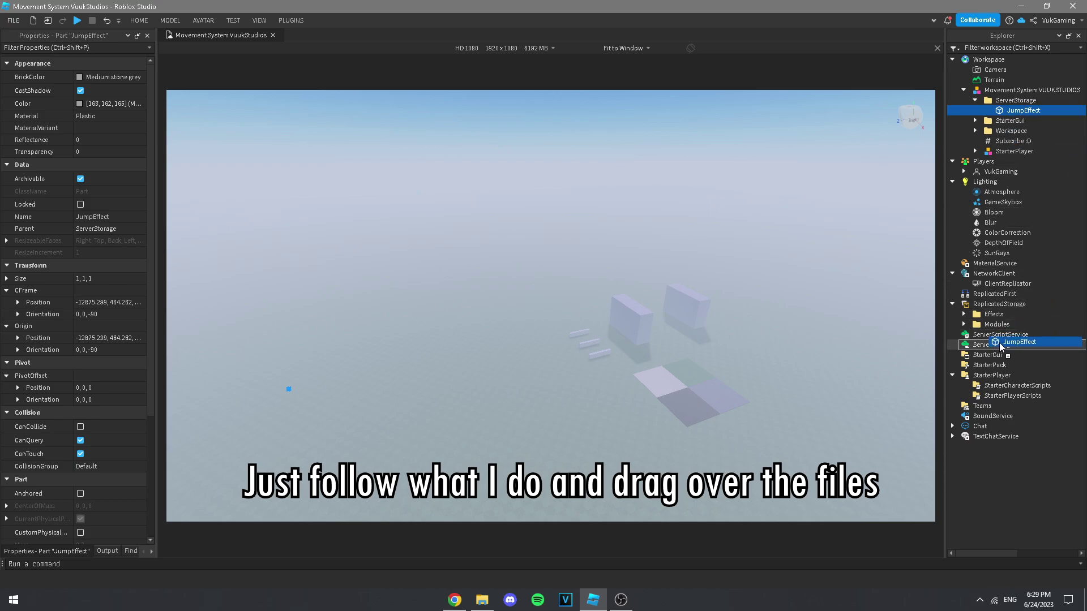
left_click(1012, 100)
key("Delete")
Step: Move Running and Controls from the model into the StarterGui service and delete the model's emptied StarterGui folder
left_click(975, 100)
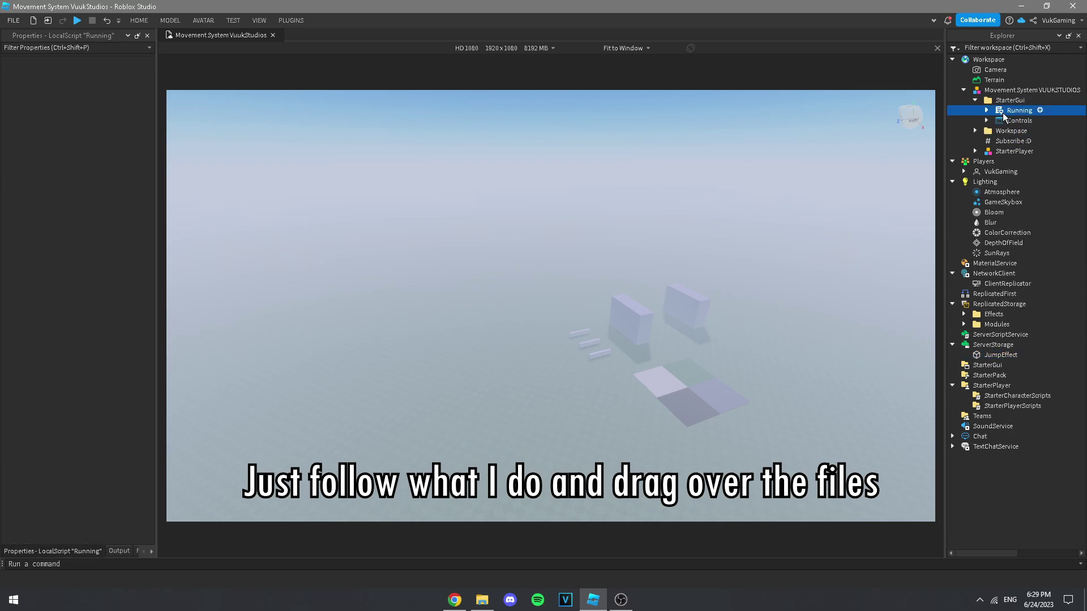
left_click(1013, 121, "shift")
left_click_drag(1069, 231, 990, 365)
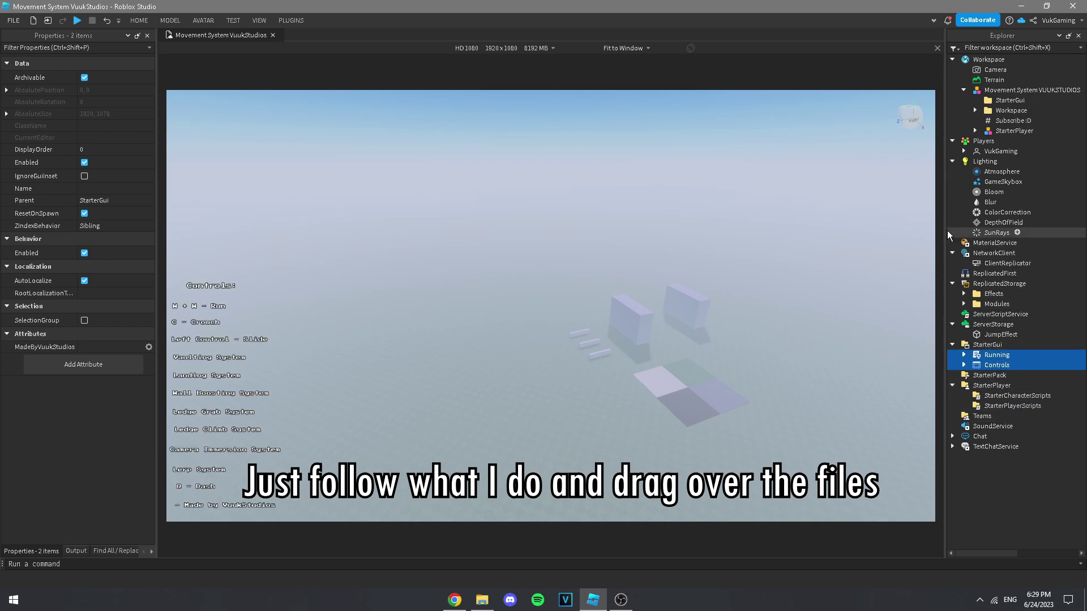
left_click(1010, 100)
key("Delete")
Step: Move AllAnimations, Debris, MADEBYVUUKSTUDIOS, Map and Spawn from the model's Workspace folder directly into the game's Workspace
left_click(974, 100)
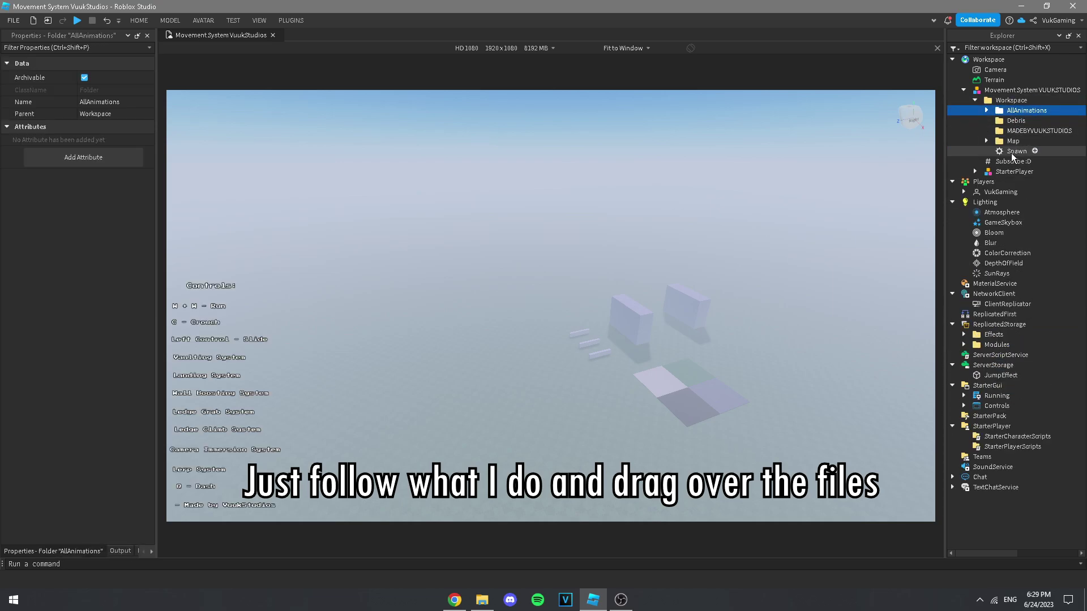
left_click(1015, 151, "shift")
left_click_drag(1016, 151, 989, 61)
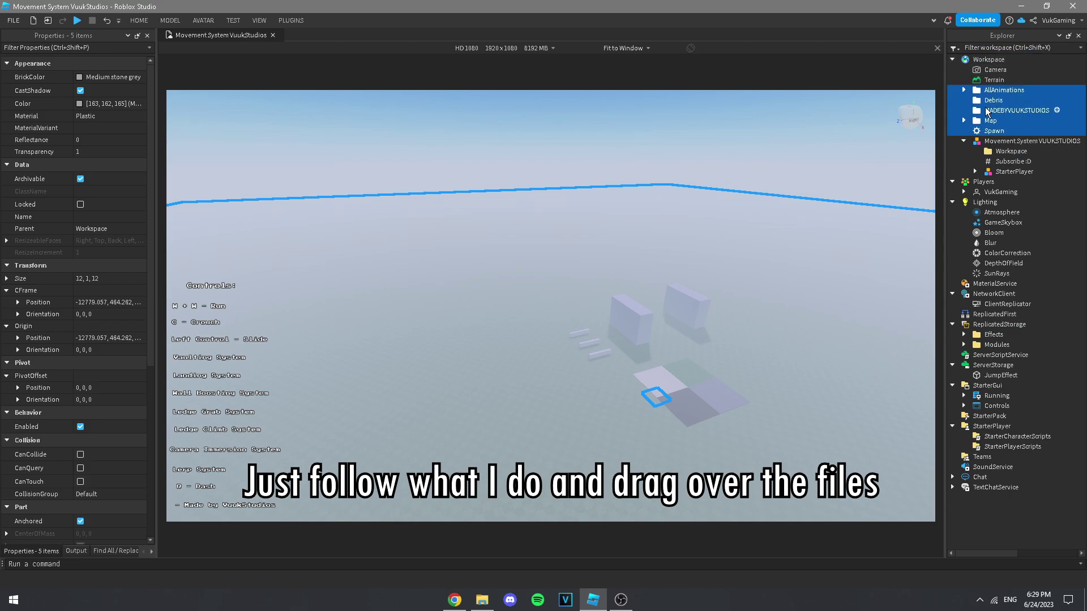
Step: Move everything in the model's StarterCharacterScripts folder into the StarterCharacterScripts container of the StarterPlayer service
left_click(1000, 172)
left_click(975, 172)
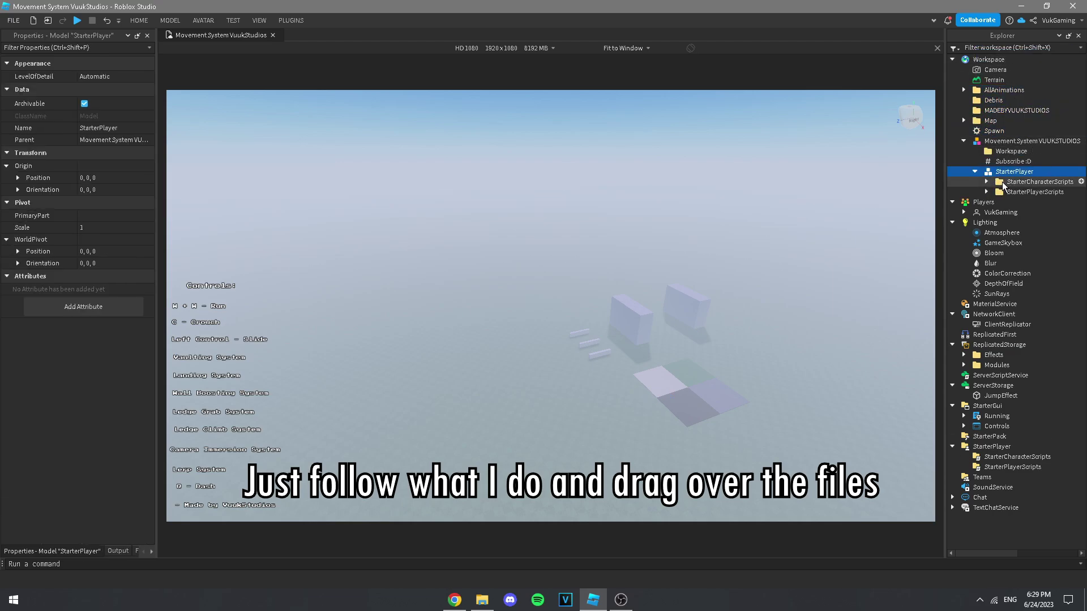
left_click(1010, 182)
left_click(986, 182)
left_click(1027, 192)
left_click(1029, 294, "shift")
left_click_drag(1029, 294, 1002, 514)
left_click_drag(999, 199, 1012, 493)
Step: Move WindController and PlayerModule from the model's StarterPlayerScripts folder into the StarterPlayerScripts container of the StarterPlayer service
scroll(1031, 308, "up", 3)
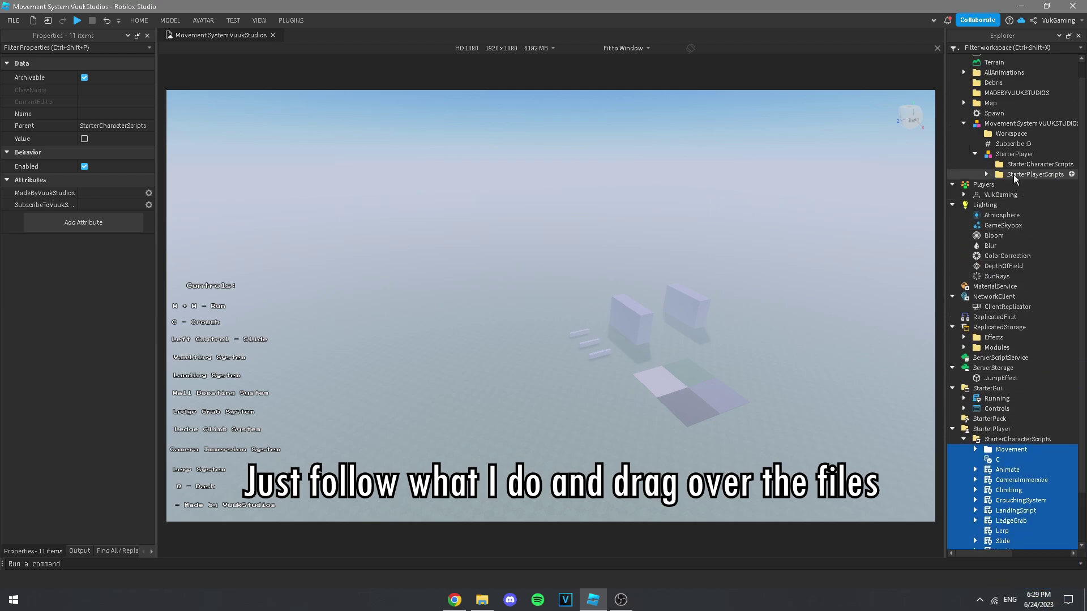
left_click(986, 174)
left_click(1036, 184)
left_click_drag(1030, 195, 1026, 511)
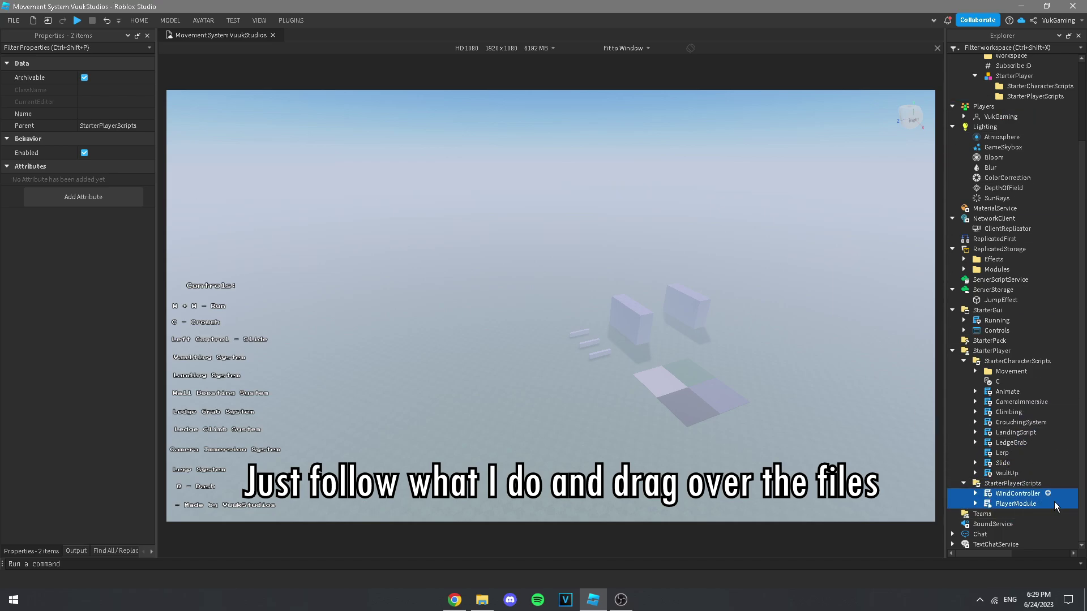
Step: Delete the leftover Movement System VUUKSTUDIOS model from the Workspace
scroll(1001, 203, "up", 3)
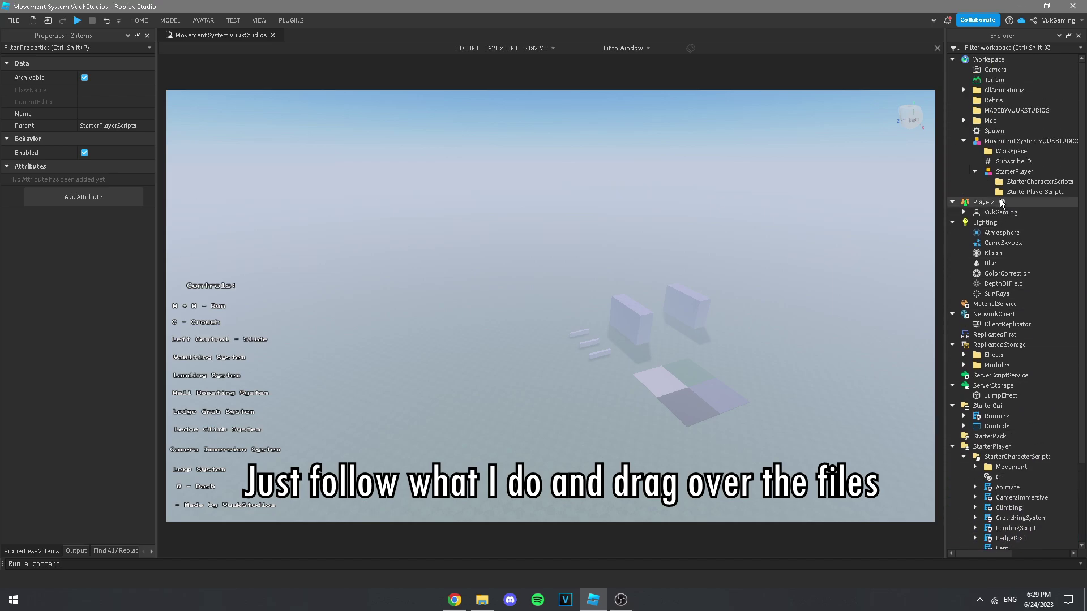
left_click(1005, 143)
key("Delete")
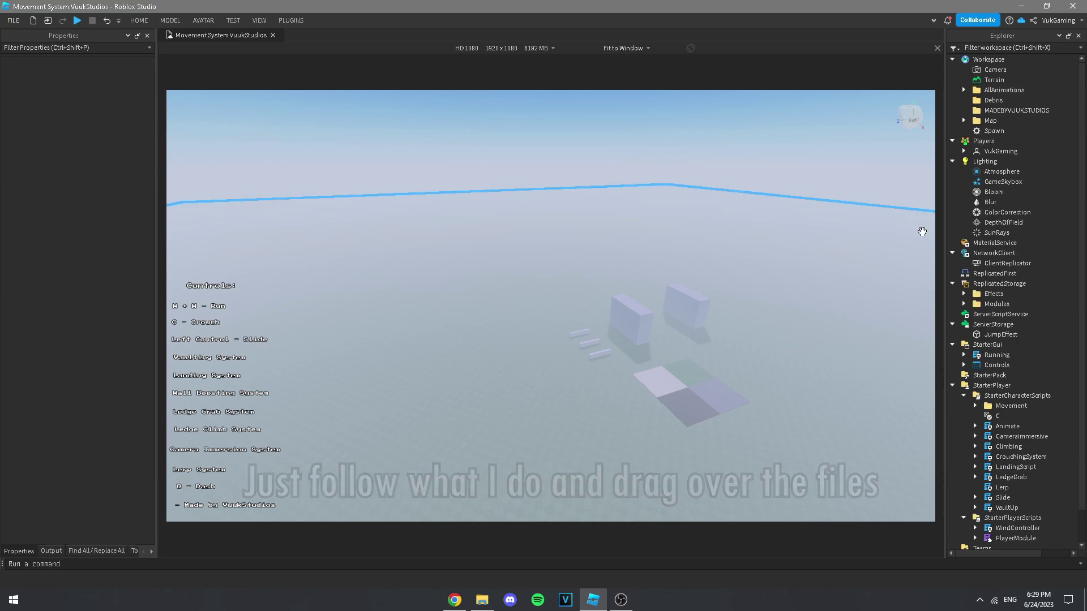
Step: Select the AllAnimations folder in the Workspace and bring its row of animation rigs into close view
right_click_drag(718, 225, 644, 273)
scroll(643, 273, "up", 6)
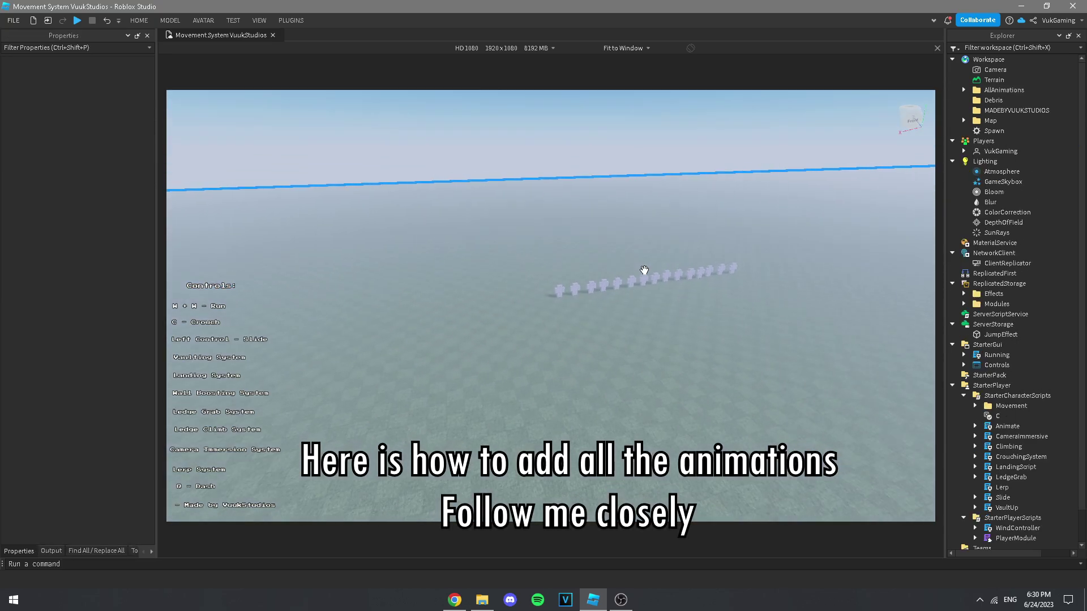
left_click(996, 92)
scroll(769, 168, "up", 4)
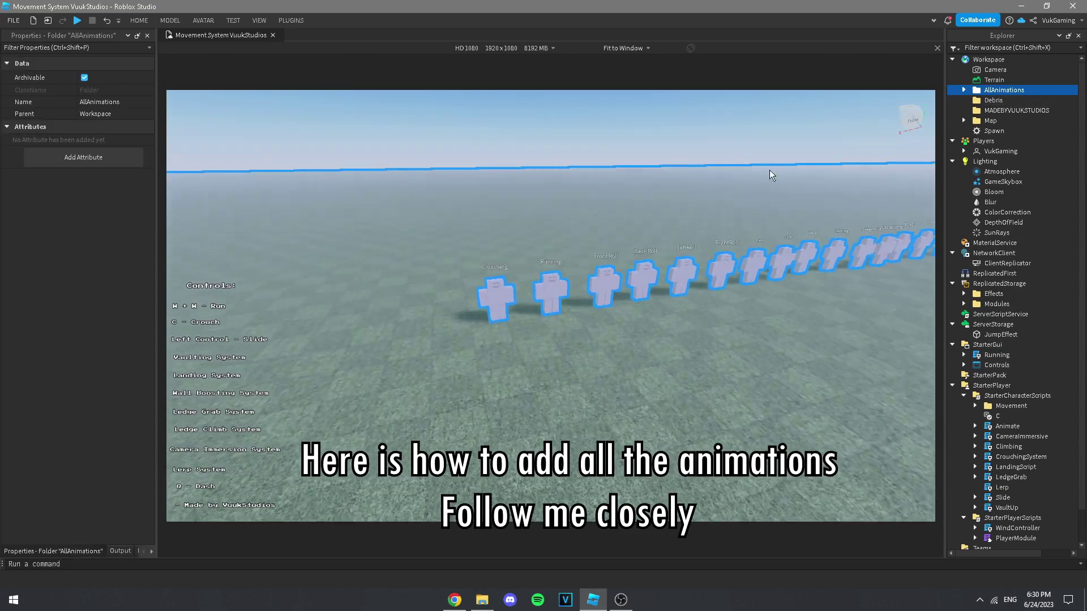
Step: Open the Crouching dummy in the Animation Editor and load its Crouching animation
right_click_drag(769, 168, 718, 128)
left_click(718, 128)
scroll(646, 274, "up", 1)
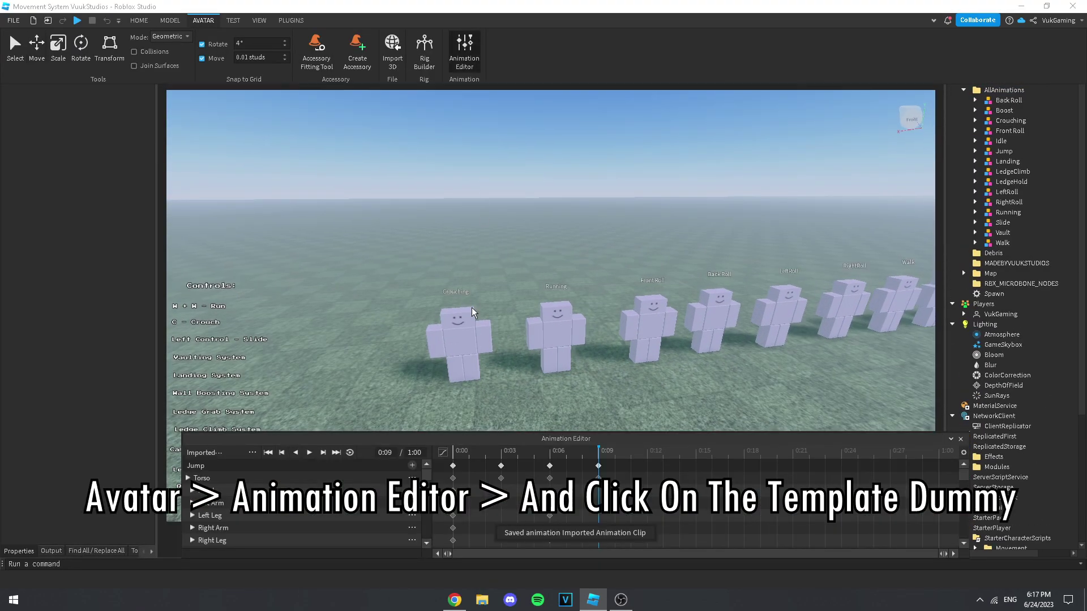
left_click(459, 333)
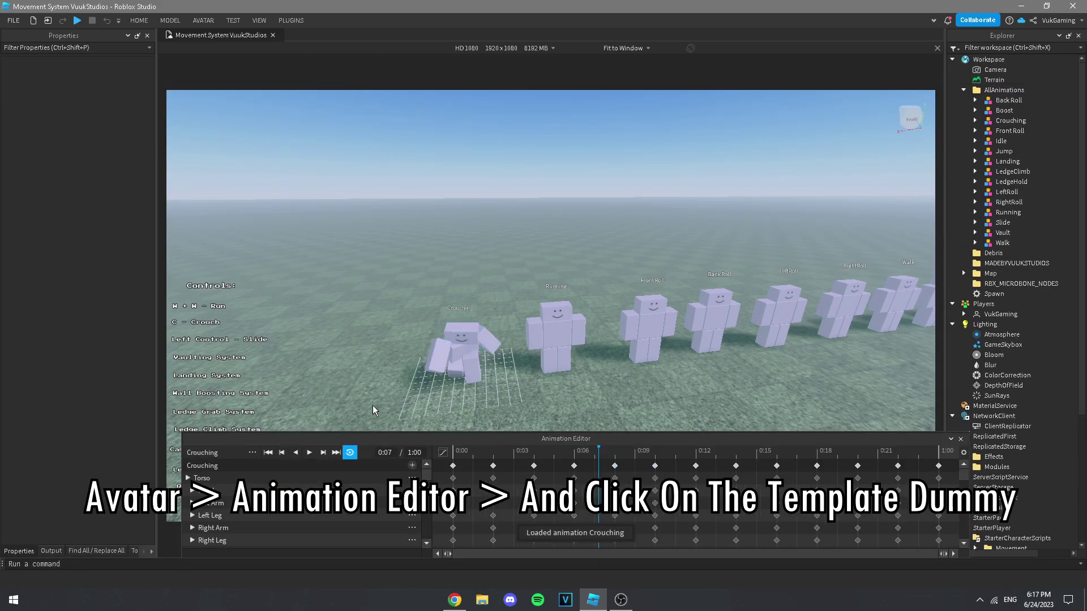
left_click(254, 455)
mouse_move(268, 459)
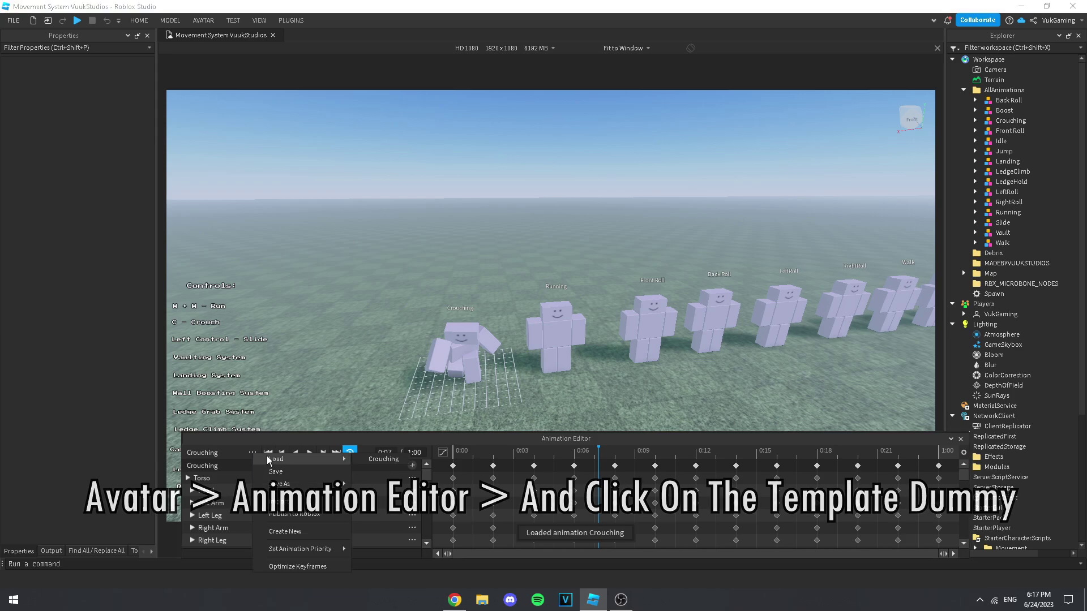
left_click(387, 459)
Step: Publish the Crouching animation to Roblox with Me as creator and copy its new asset ID
left_click(253, 453)
left_click(283, 499)
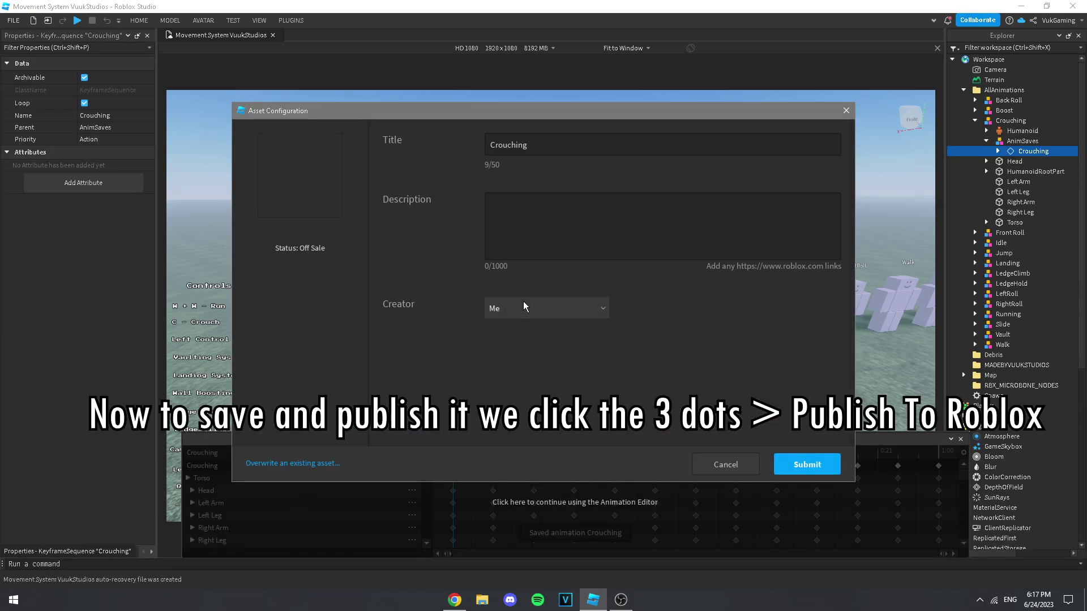
left_click(806, 464)
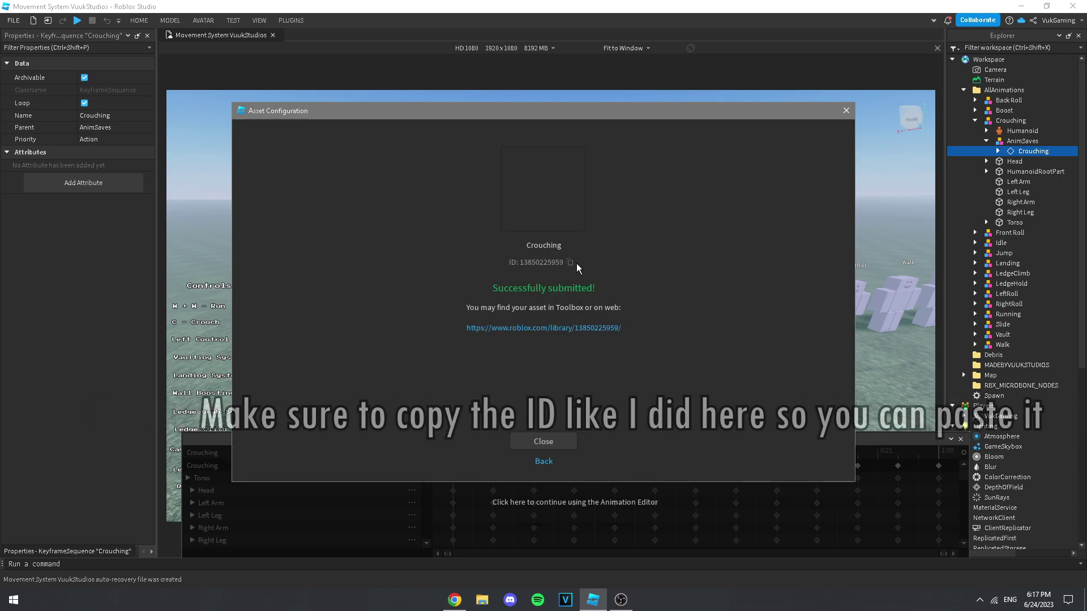
left_click(550, 442)
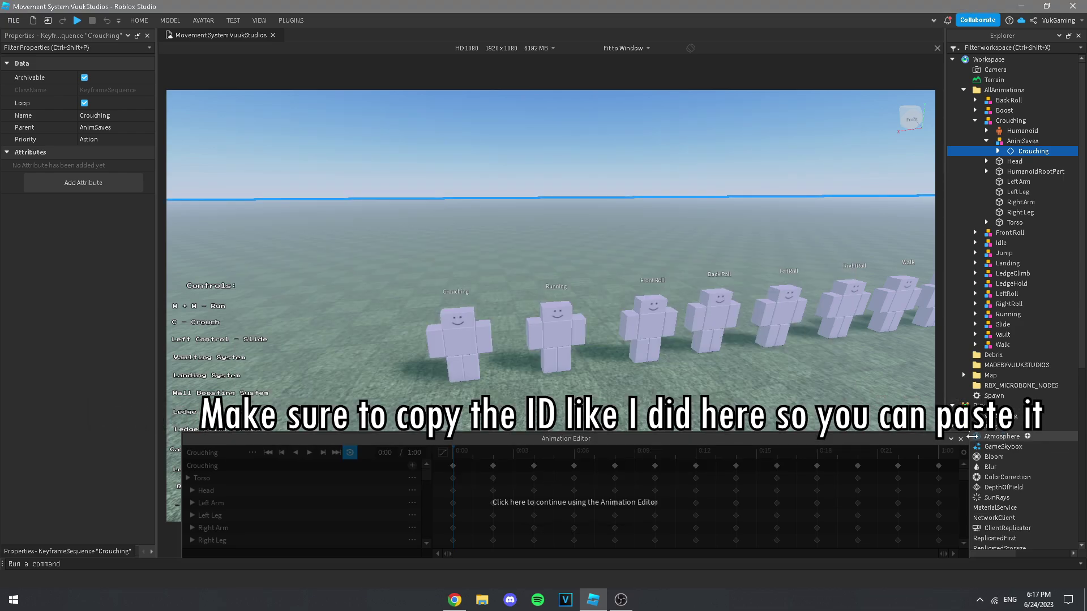
Step: Close the Animation Editor and set the AnimationId of CrouchingSystem's Animation to the copied Crouching asset ID
left_click(960, 440)
scroll(1023, 353, "down", 9)
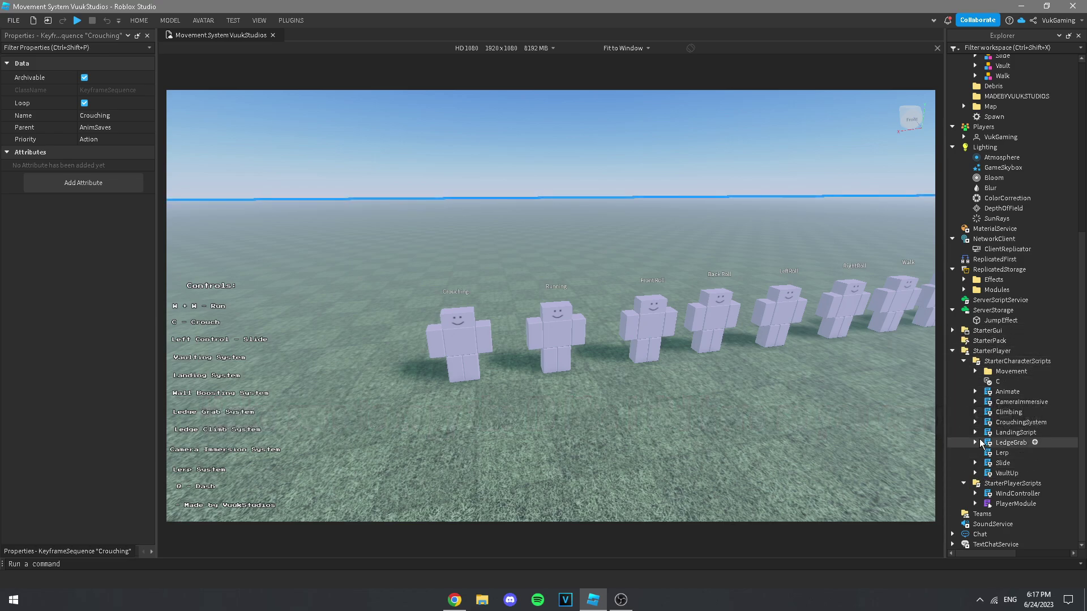
left_click(975, 422)
left_click(994, 451)
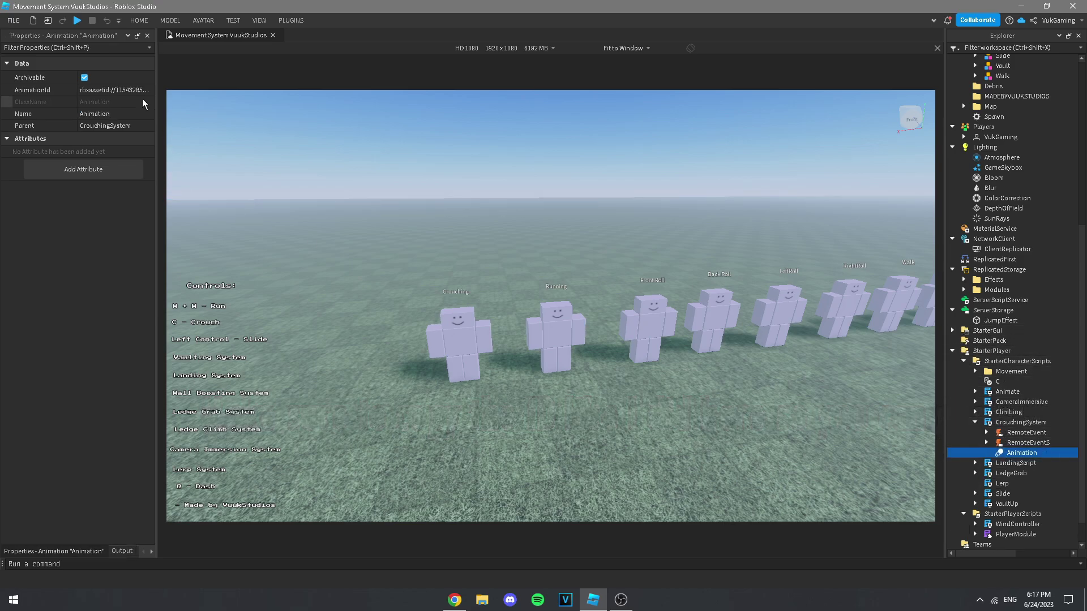
key("Return")
Step: Open the Running dummy in the Animation Editor, publish its Regular animation to Roblox and copy the new asset ID
left_click(553, 340)
left_click(203, 21)
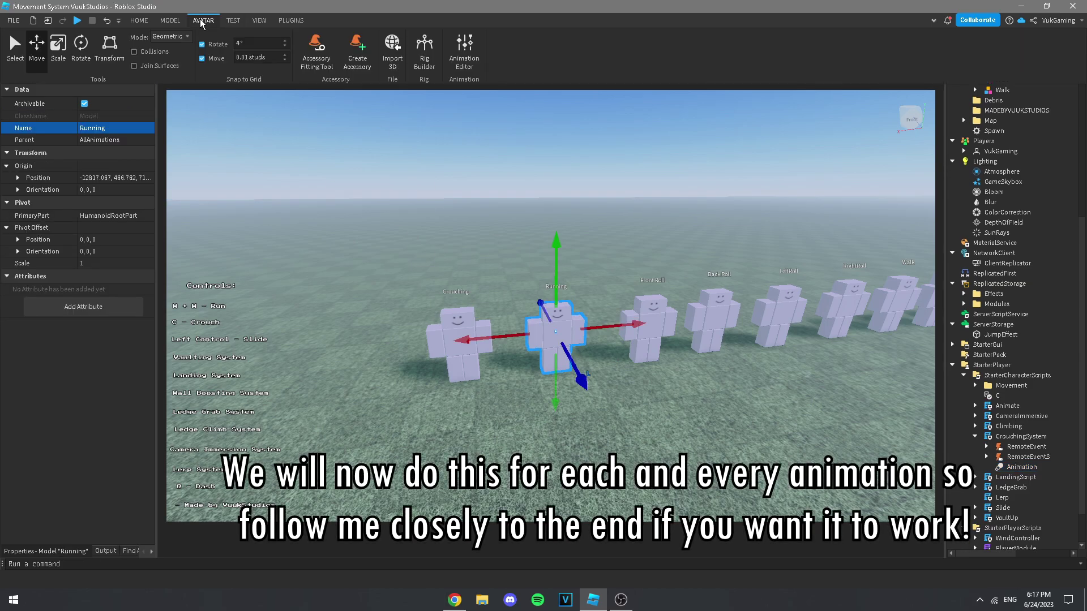
left_click(468, 54)
left_click(547, 327)
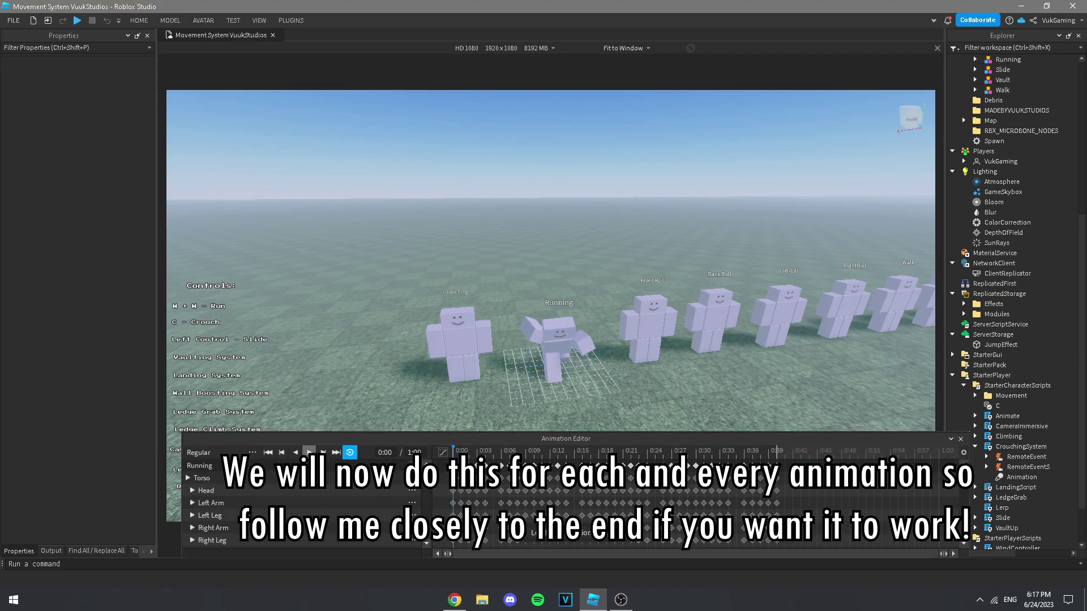
left_click(252, 453)
left_click(300, 511)
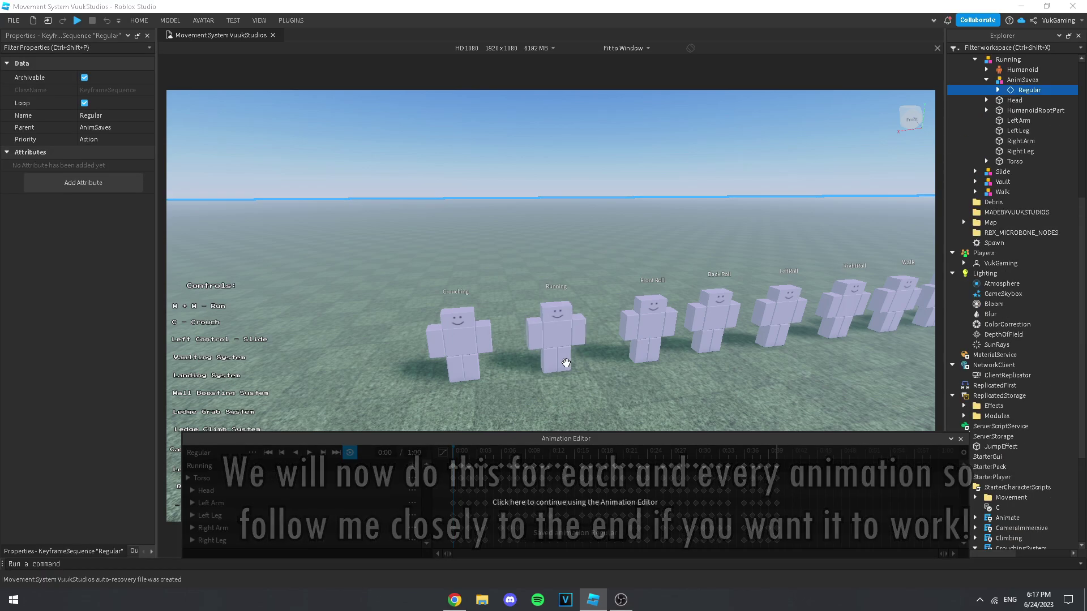
left_click(807, 464)
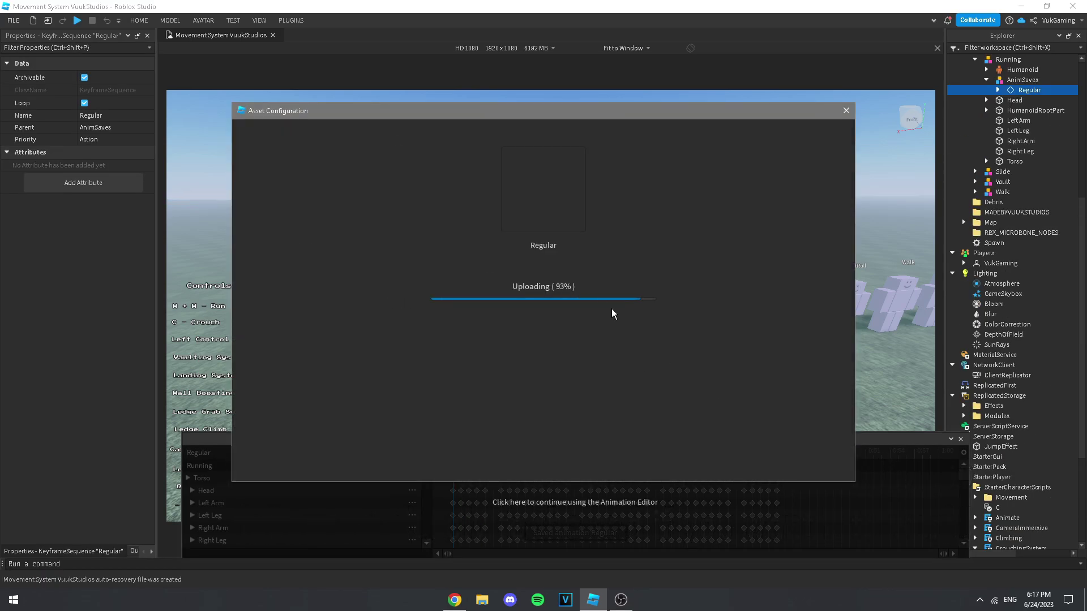
left_click(563, 442)
Step: Set the AnimationId of the Regular animation in StarterGui's Running script to the copied asset ID
scroll(971, 315, "down", 5)
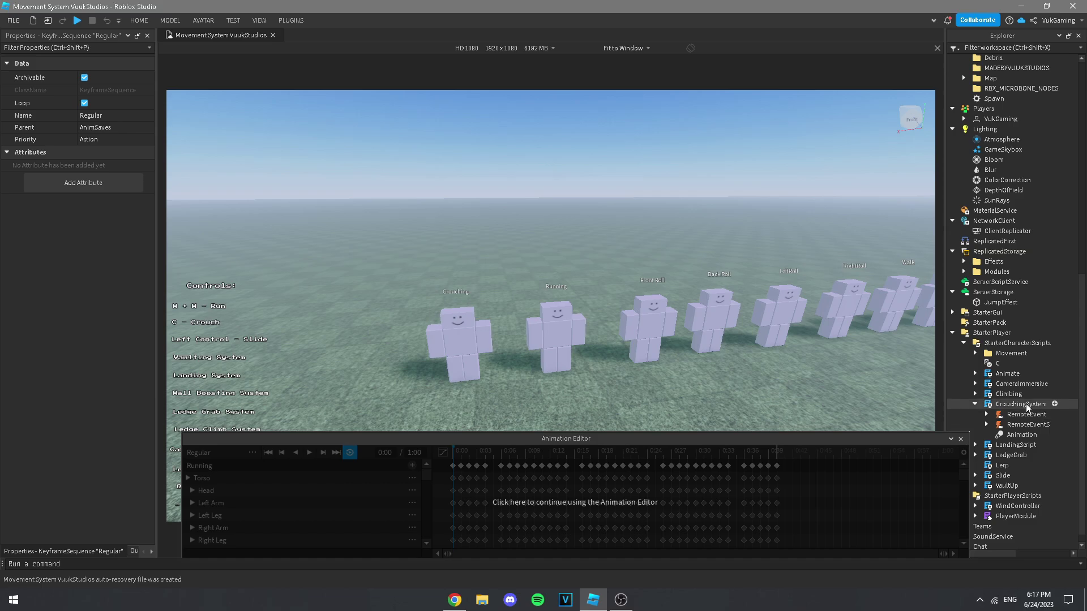
left_click(953, 314)
left_click(963, 323)
left_click(1004, 333)
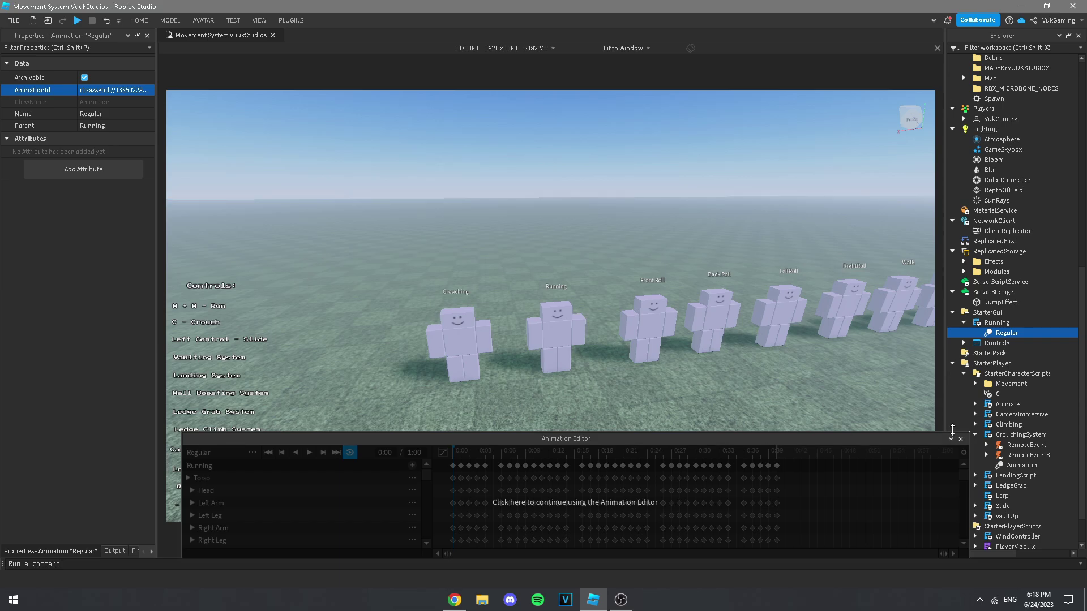
Step: Load the Front Roll dummy's animation in the Animation Editor, publish it to Roblox with Me as creator and copy its asset ID
left_click(938, 467)
left_click(651, 353)
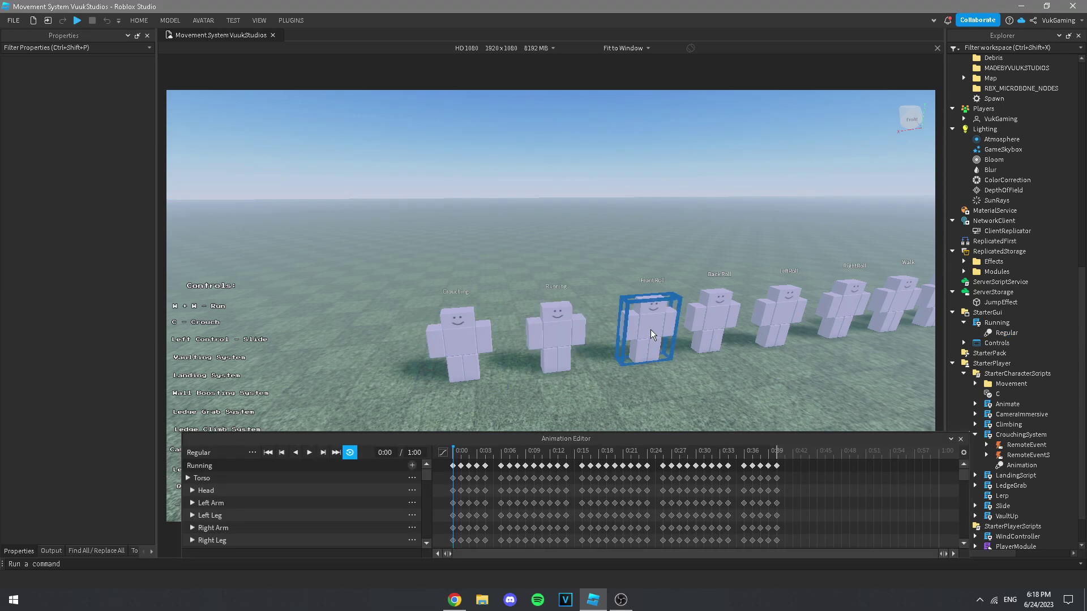
right_click_drag(632, 376, 632, 377)
key("space")
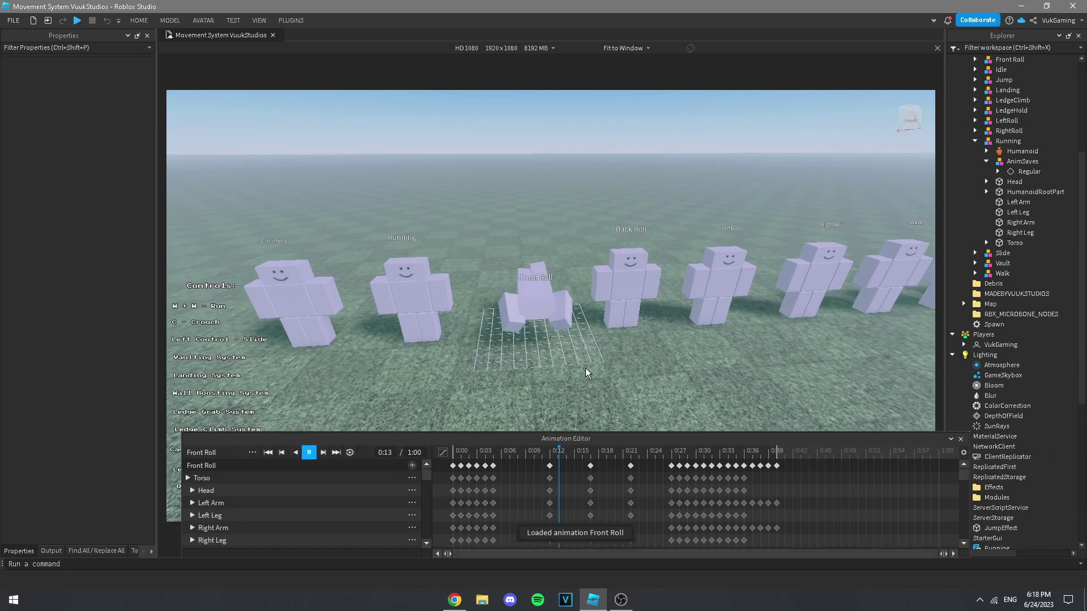
left_click(252, 454)
left_click(253, 459)
left_click(284, 516)
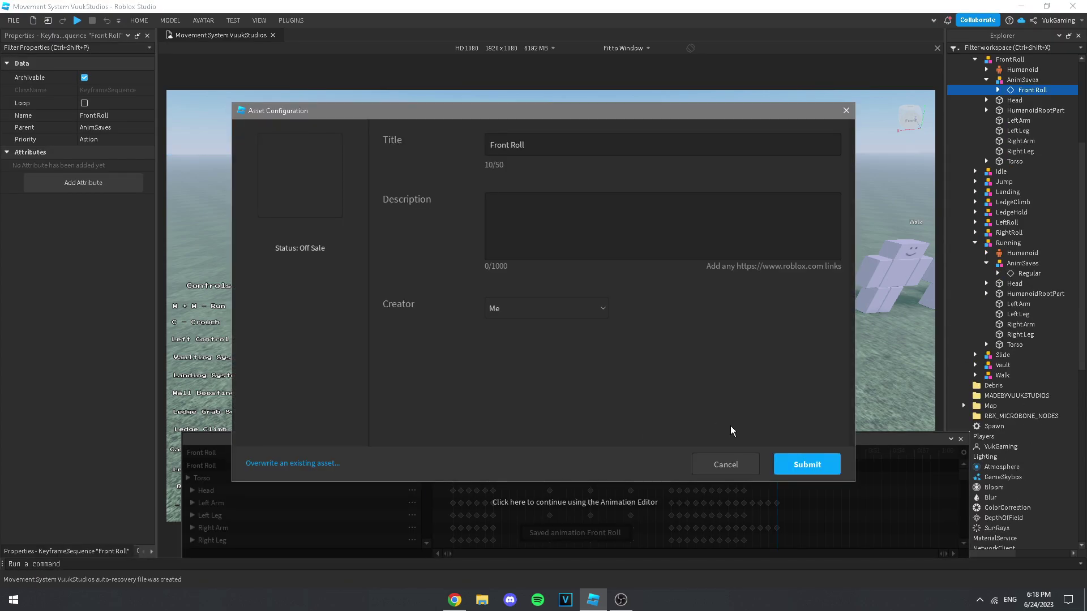
left_click(806, 464)
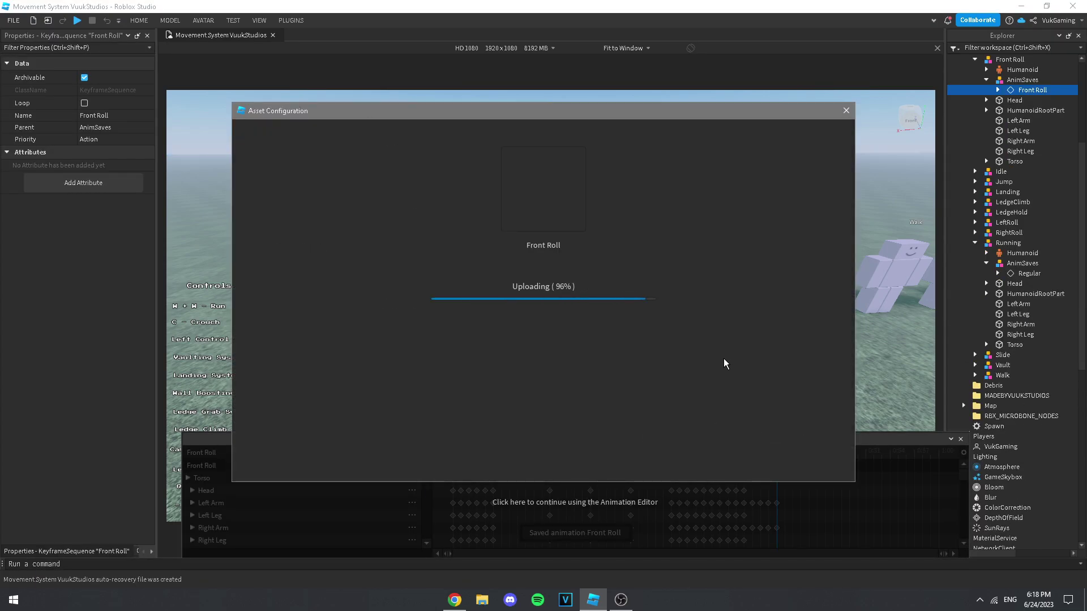
left_click(552, 440)
Step: Set the AnimationId of RollFront in the Movement folder's Dash script to the copied Front Roll asset ID
scroll(1039, 303, "down", 10)
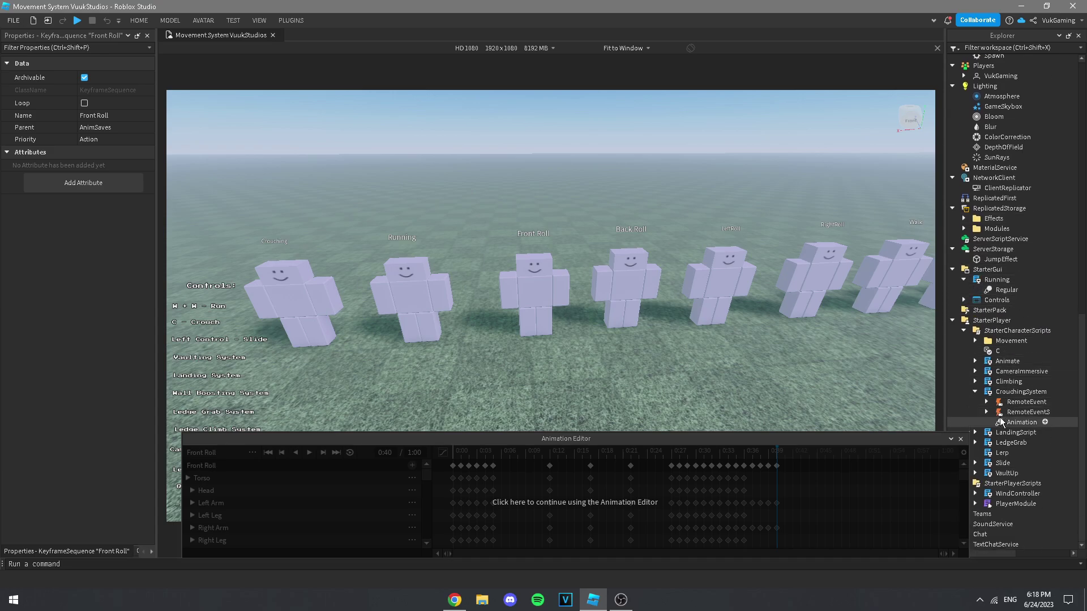
left_click(986, 350)
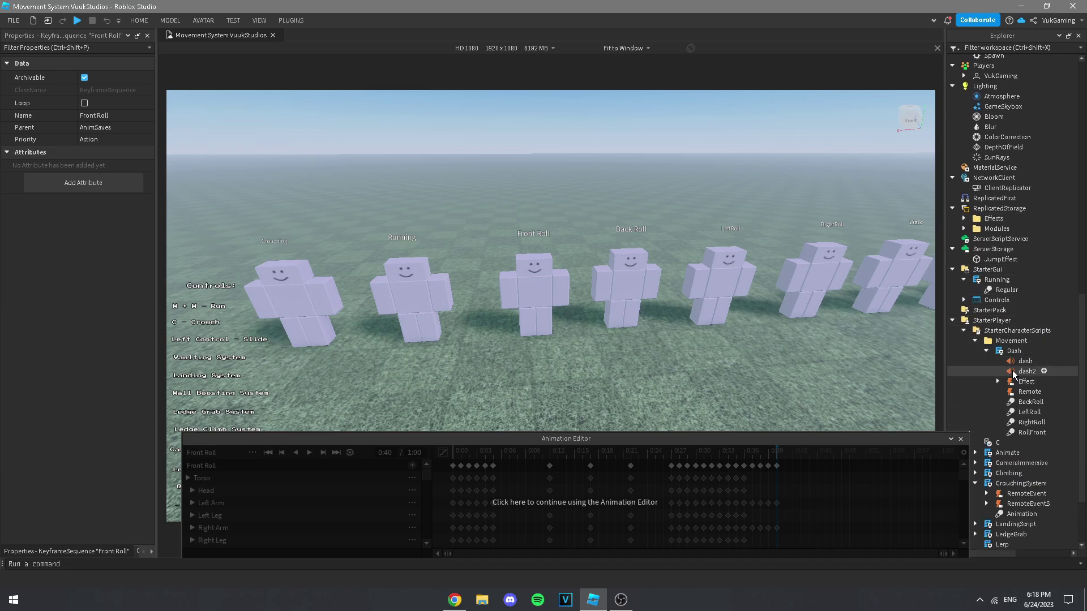
left_click(1028, 433)
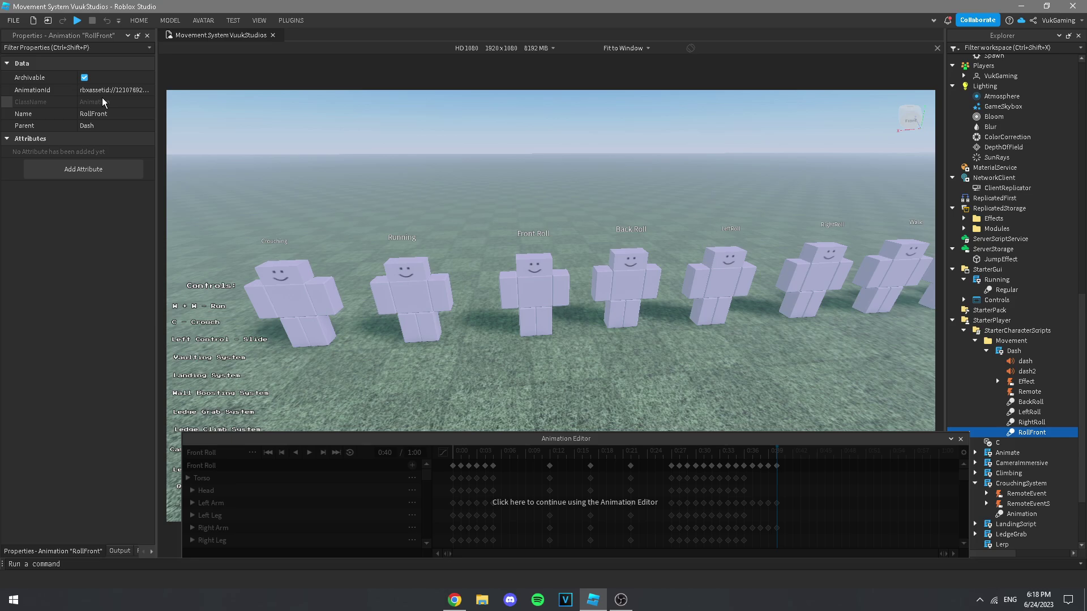
Step: Publish the Back Roll dummy's BackRoll animation to Roblox and set the Dash script's BackRoll AnimationId to its new asset ID
left_click(605, 500)
left_click(625, 294)
left_click(252, 452)
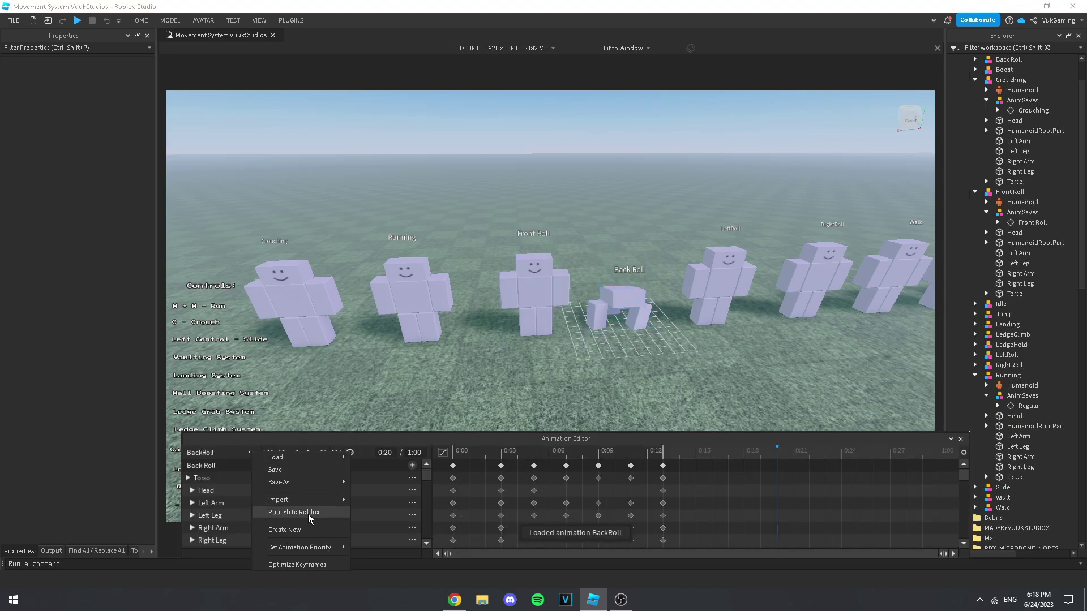
left_click(310, 513)
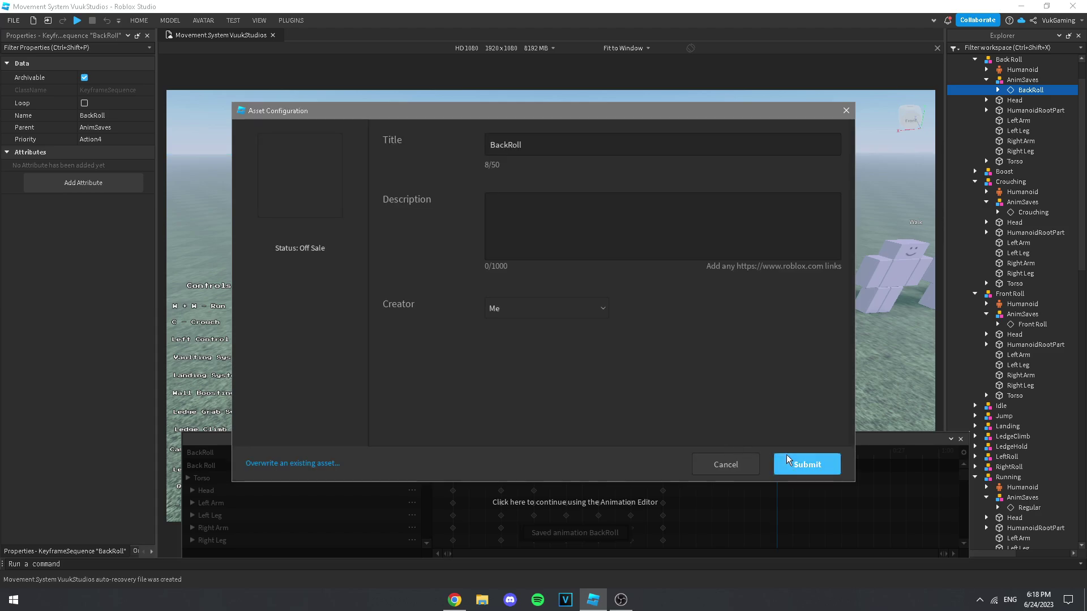
left_click(814, 461)
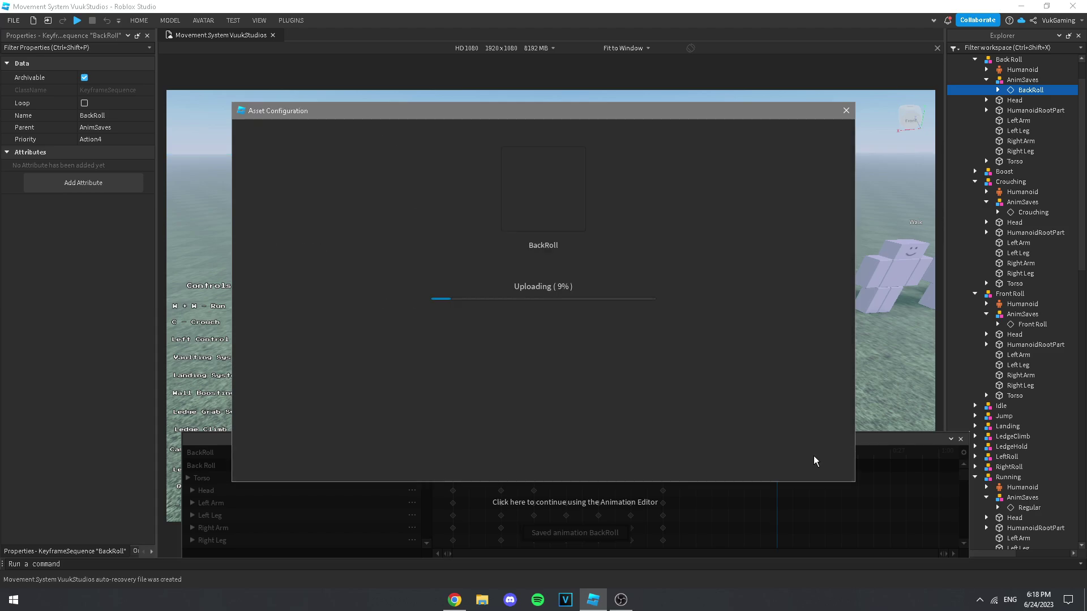
left_click(560, 444)
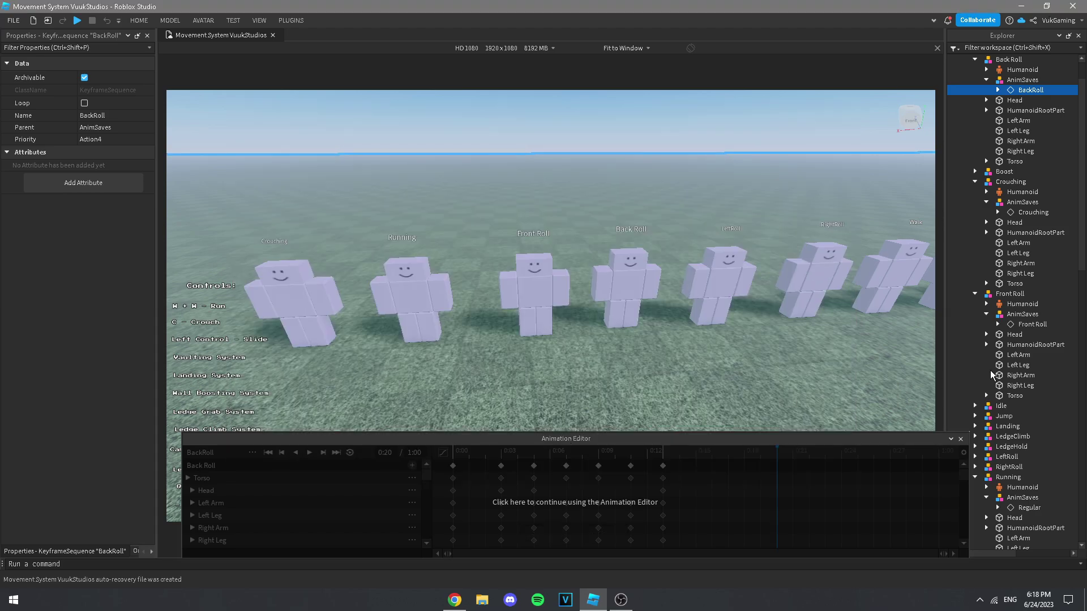
scroll(1020, 339, "down", 15)
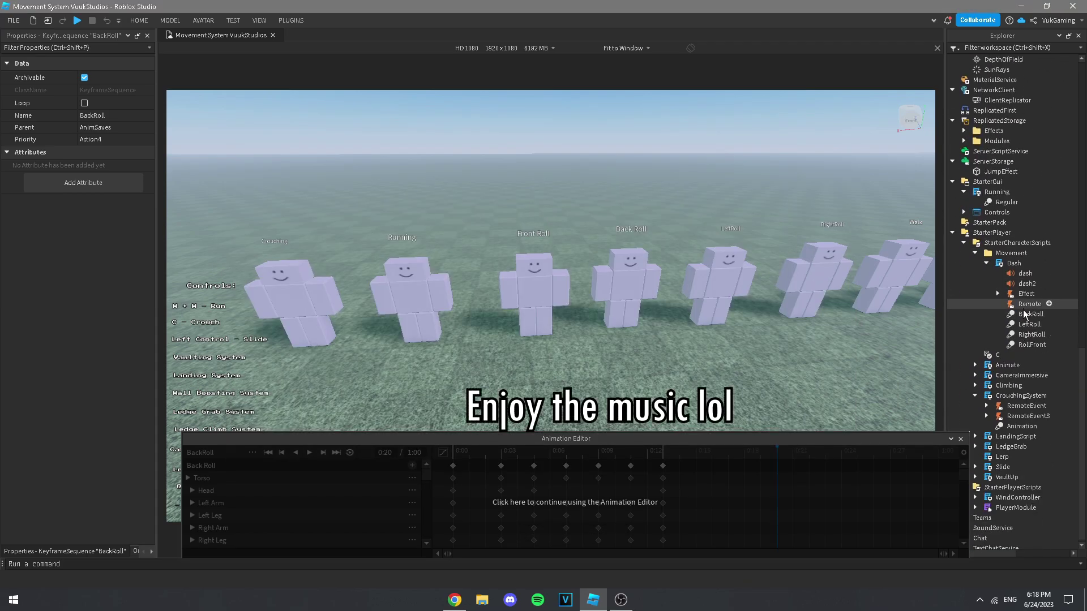
left_click(1026, 314)
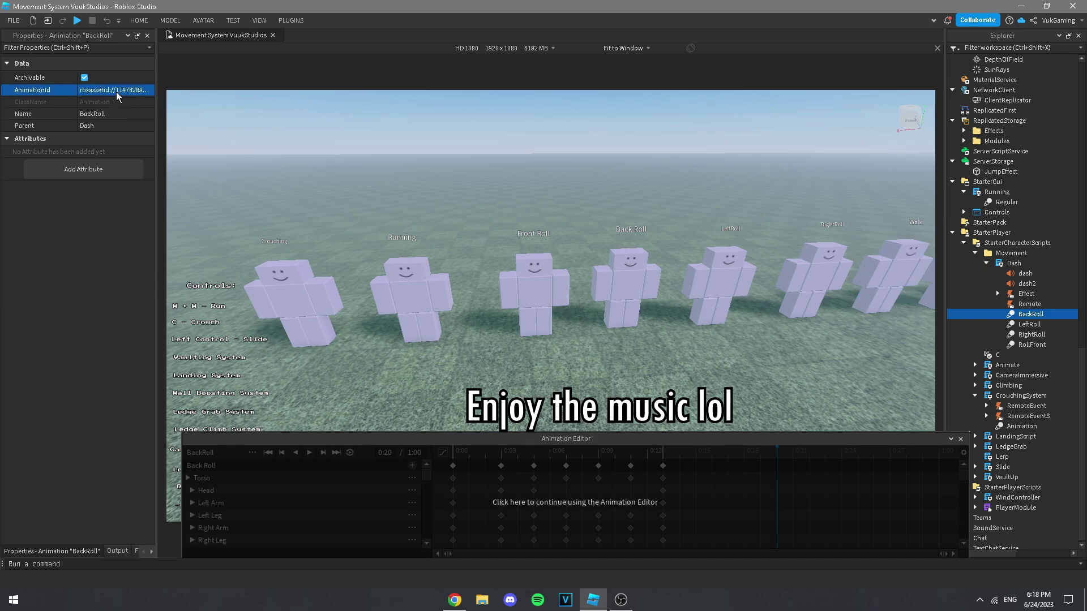
Step: Publish the LeftRoll dummy's animation with Me as creator and set the Dash script's LeftRoll AnimationId to its new asset ID
right_click_drag(509, 274, 499, 274)
key("d")
left_click(633, 453)
left_click(589, 294)
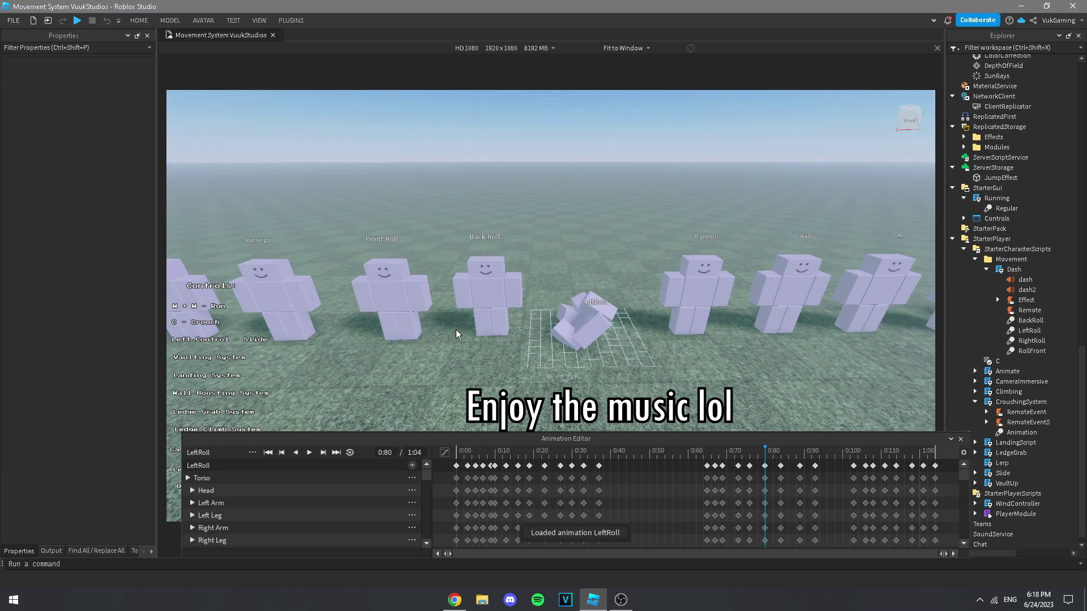
left_click(252, 452)
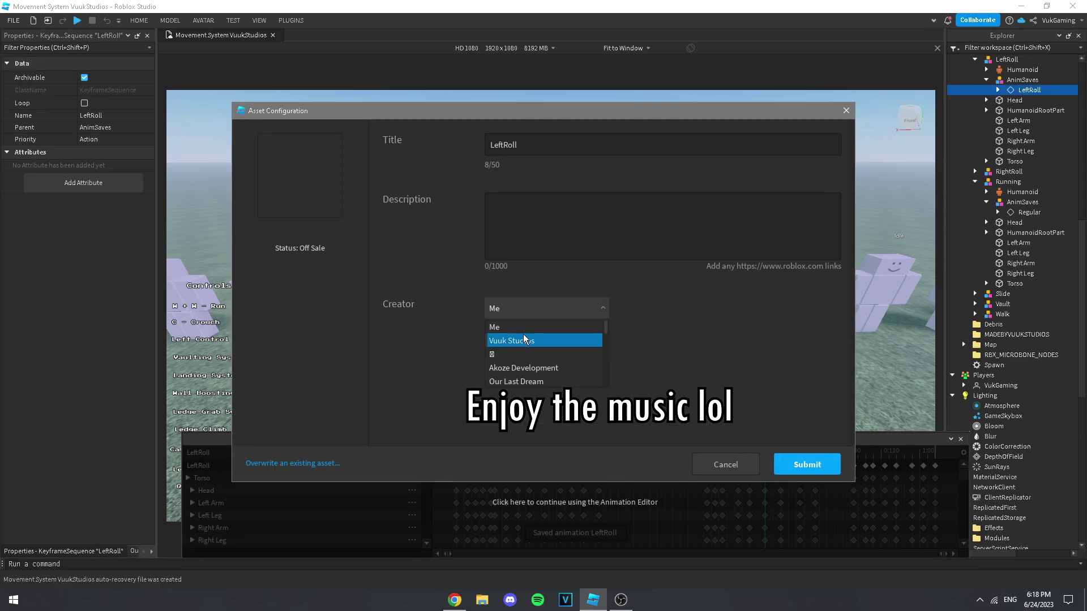
left_click(549, 325)
left_click(809, 465)
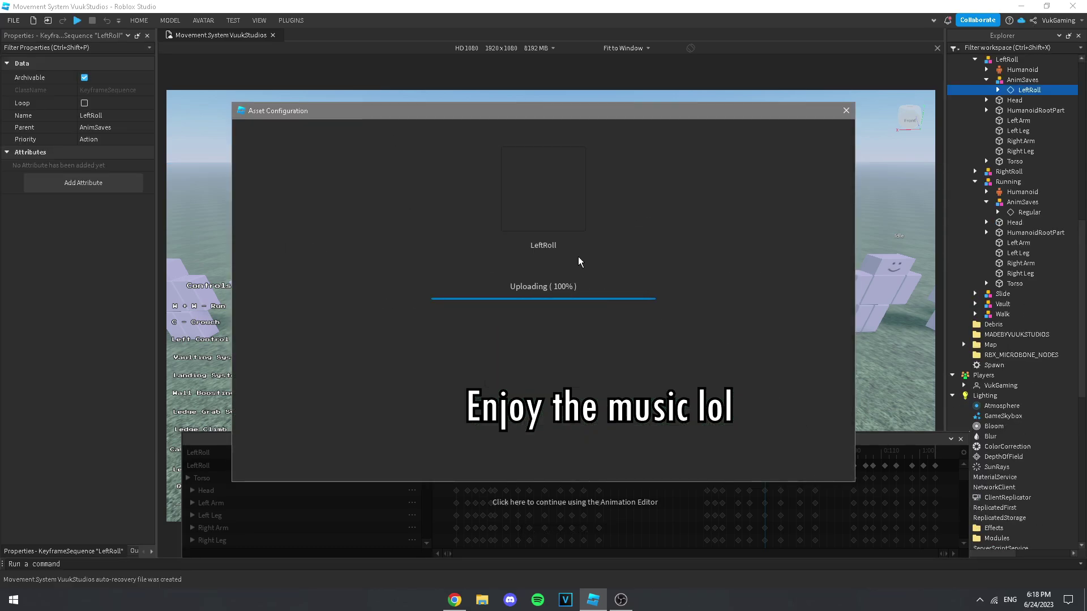
left_click(546, 441)
scroll(1018, 317, "down", 10)
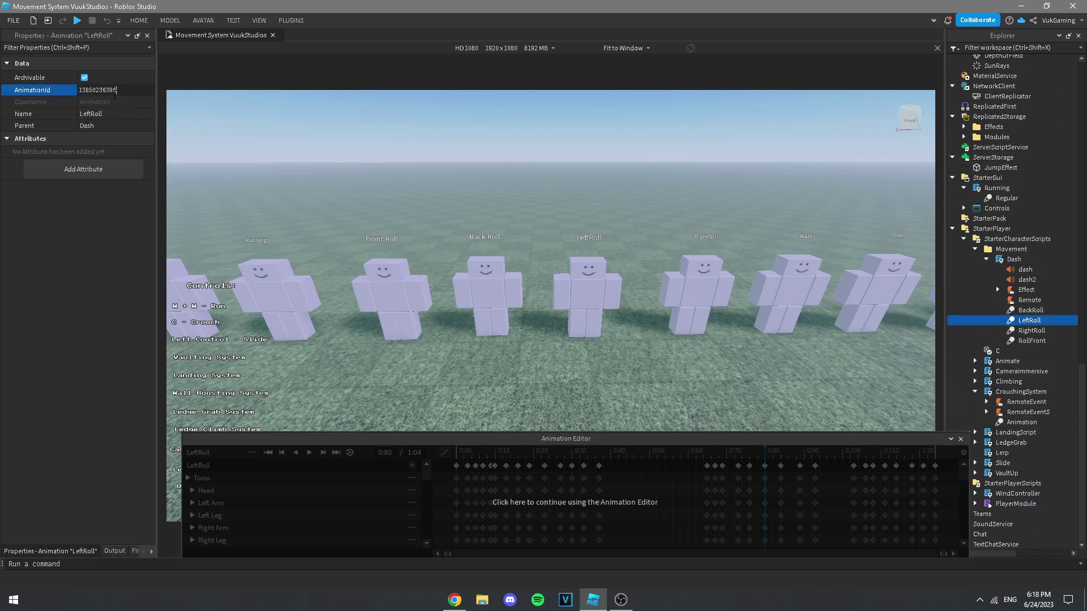
left_click(548, 468)
left_click(707, 297)
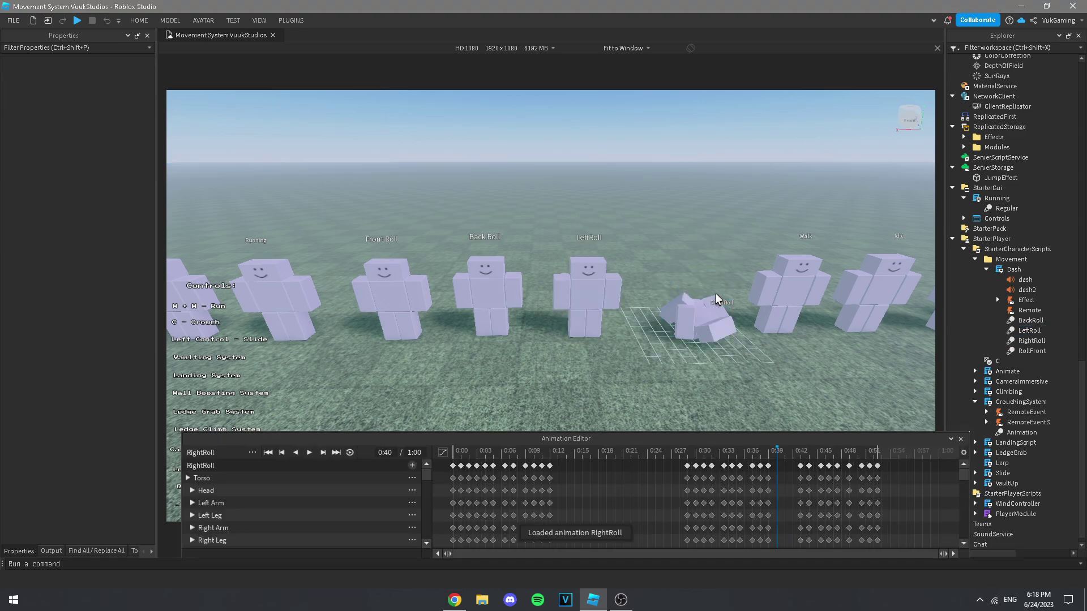
left_click(254, 457)
left_click(327, 517)
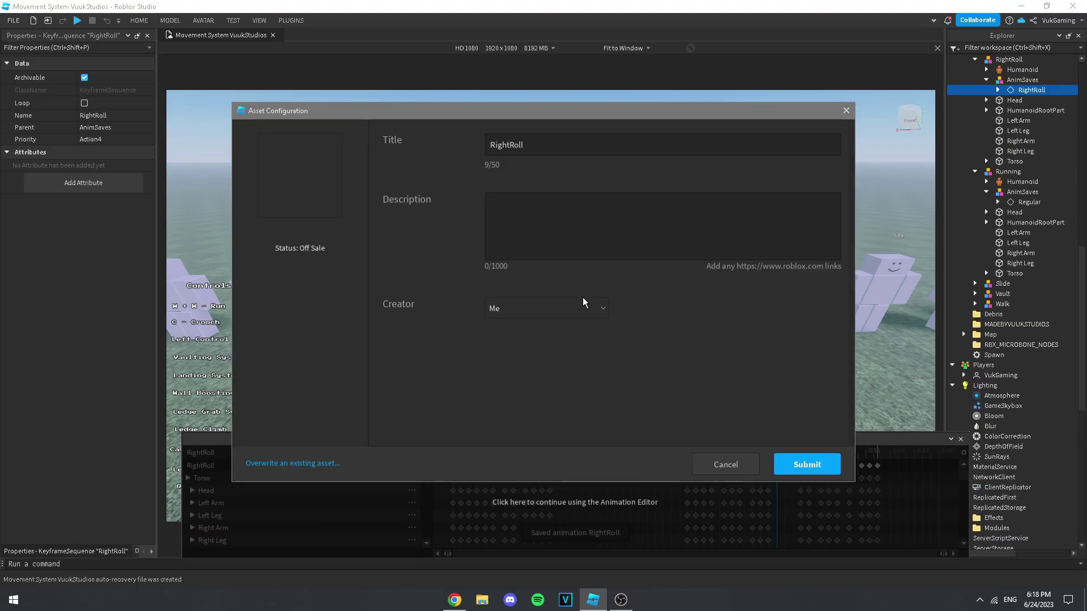
left_click(566, 306)
left_click(568, 305)
left_click(807, 464)
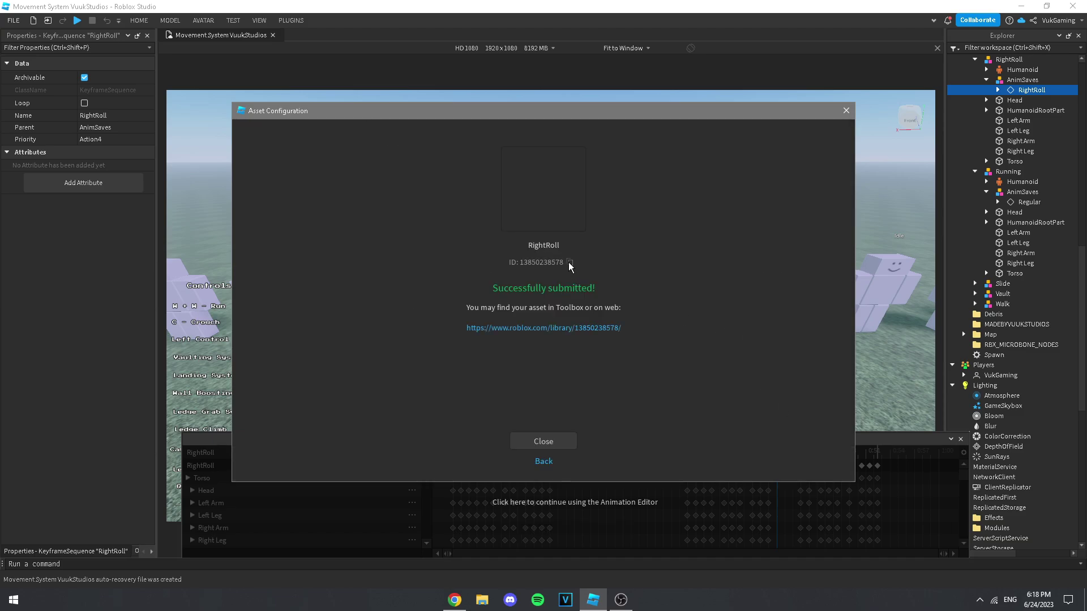
left_click(543, 441)
scroll(1022, 379, "down", 12)
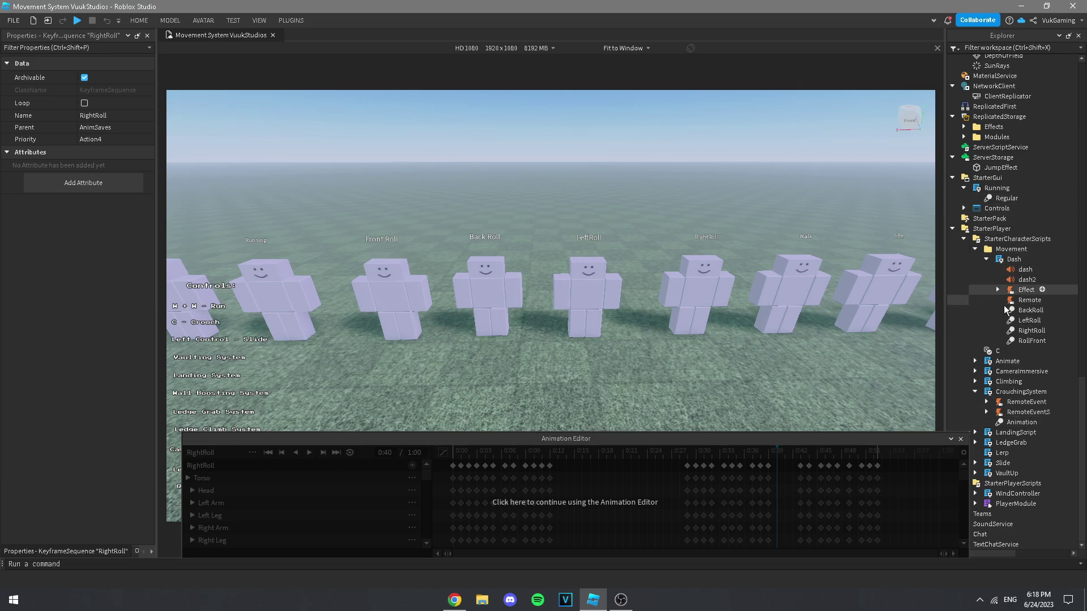
left_click(1025, 333)
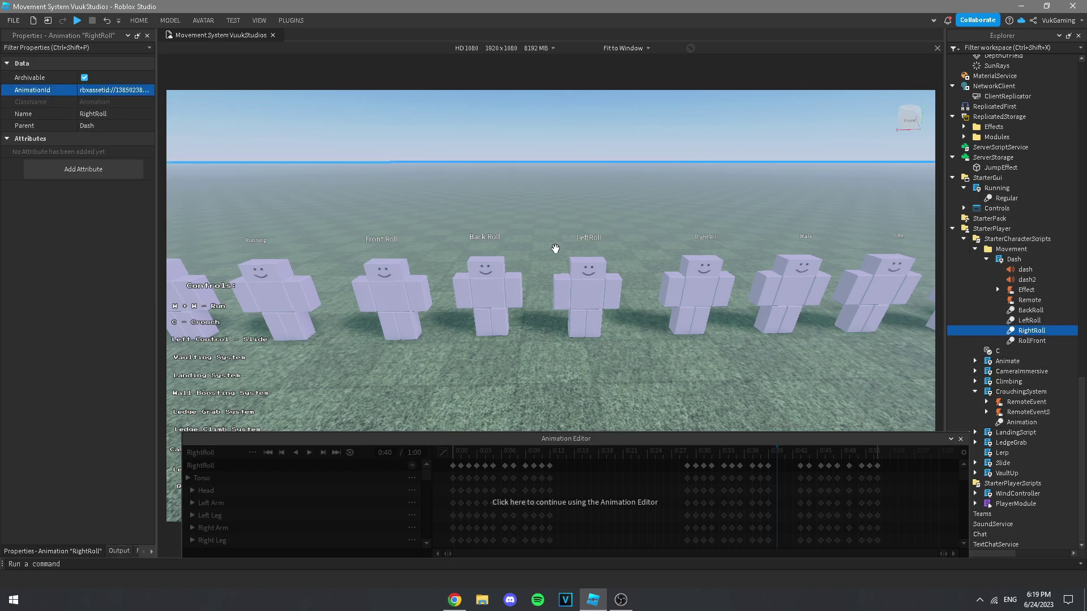
Step: Load the Walk dummy's animation in the Animation Editor, publish it to Roblox with Me as creator and copy its asset ID
right_click_drag(556, 248, 556, 249)
key("d")
left_click(631, 510)
left_click(623, 348)
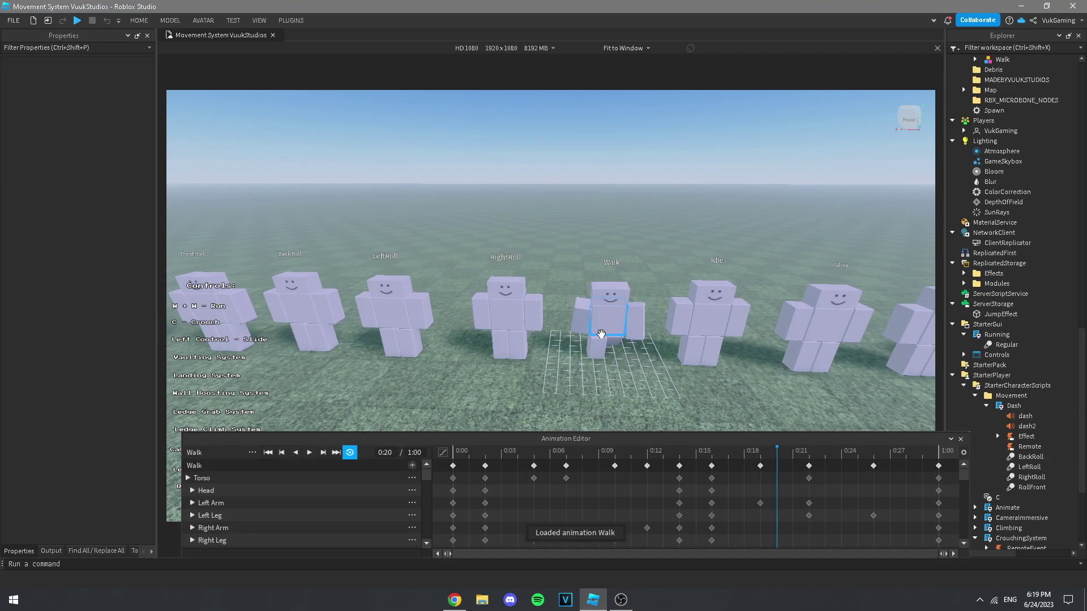
left_click(253, 453)
left_click(307, 513)
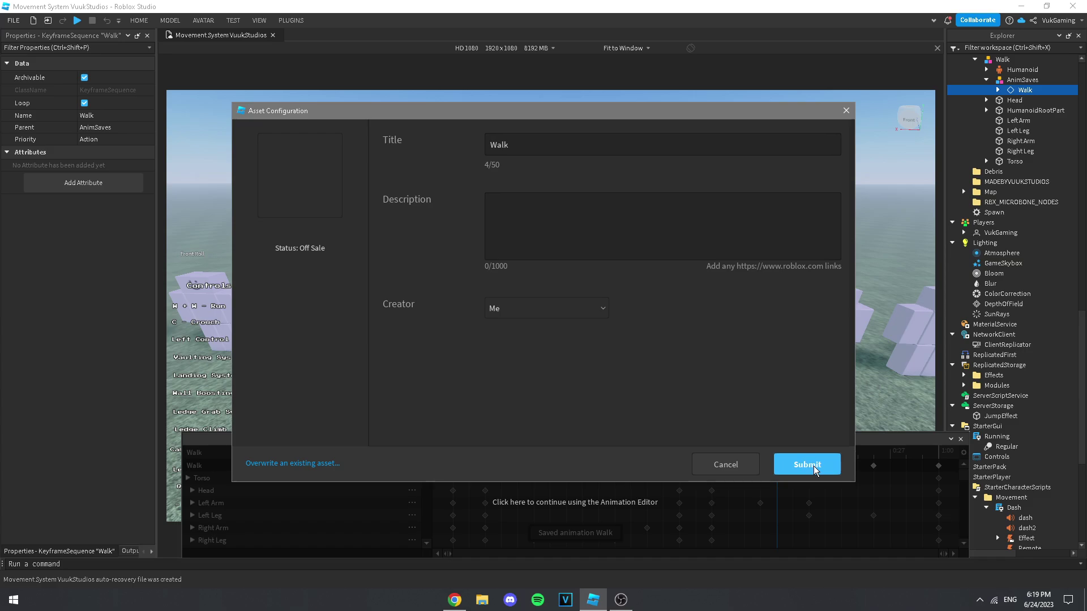
left_click(809, 465)
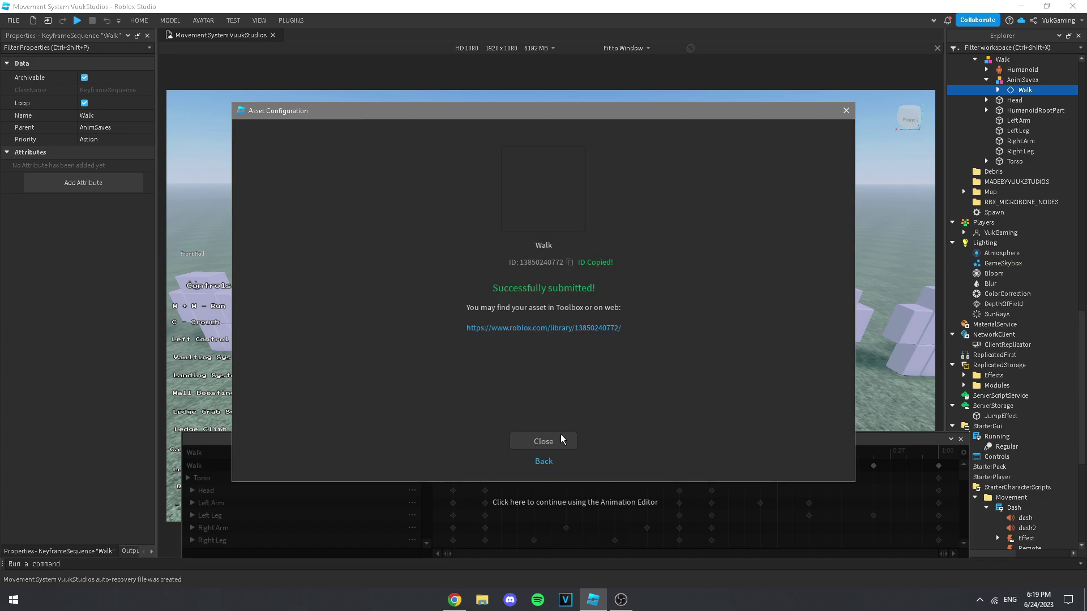
left_click(543, 441)
scroll(1047, 330, "down", 8)
left_click(974, 361)
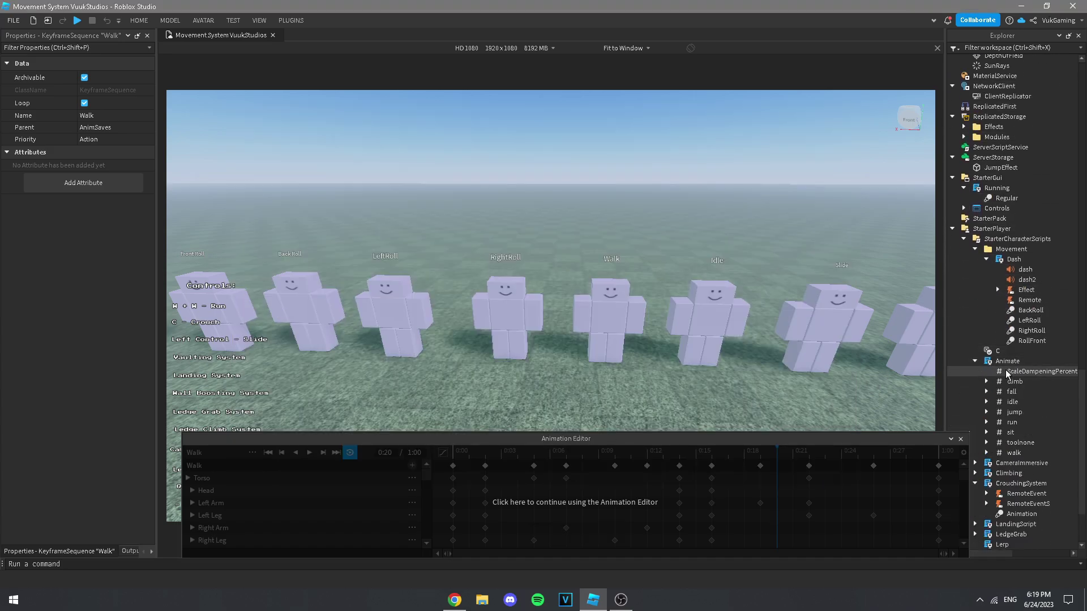
scroll(998, 362, "down", 3)
left_click(986, 335)
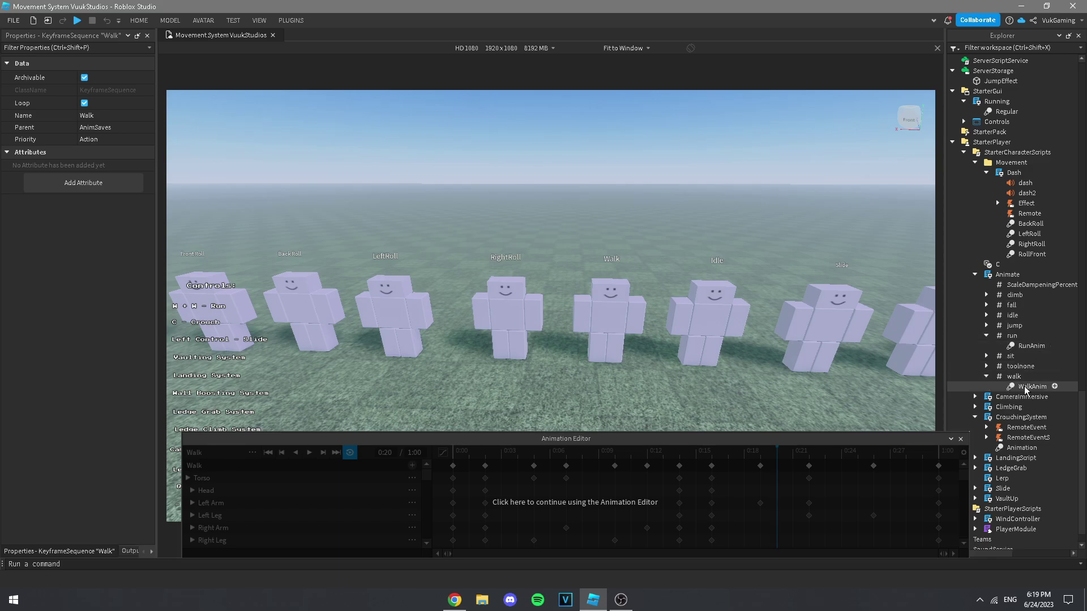
left_click(1026, 388)
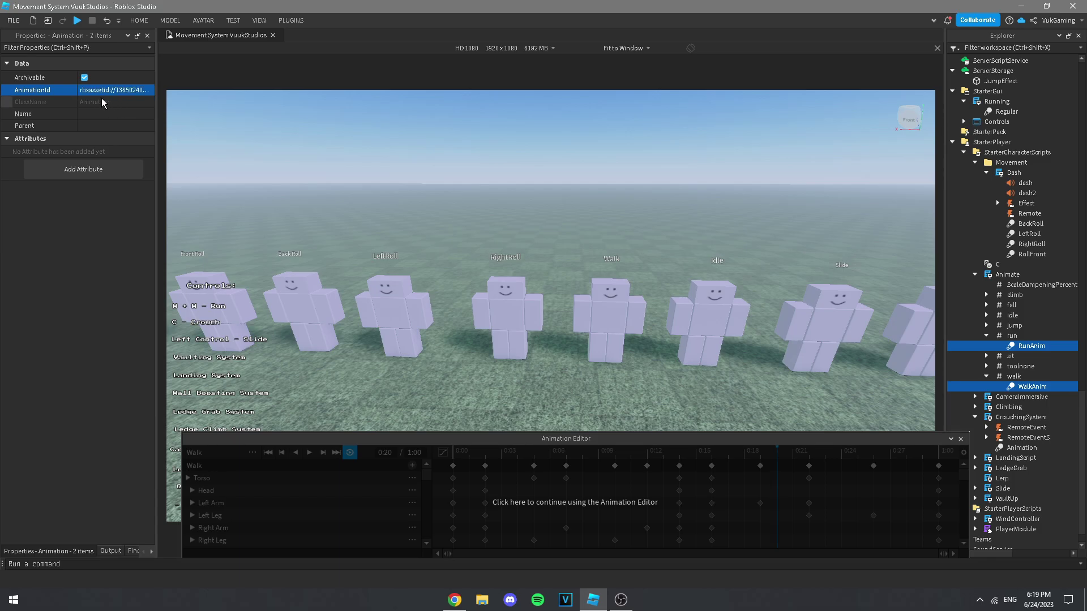
double_click(1006, 275)
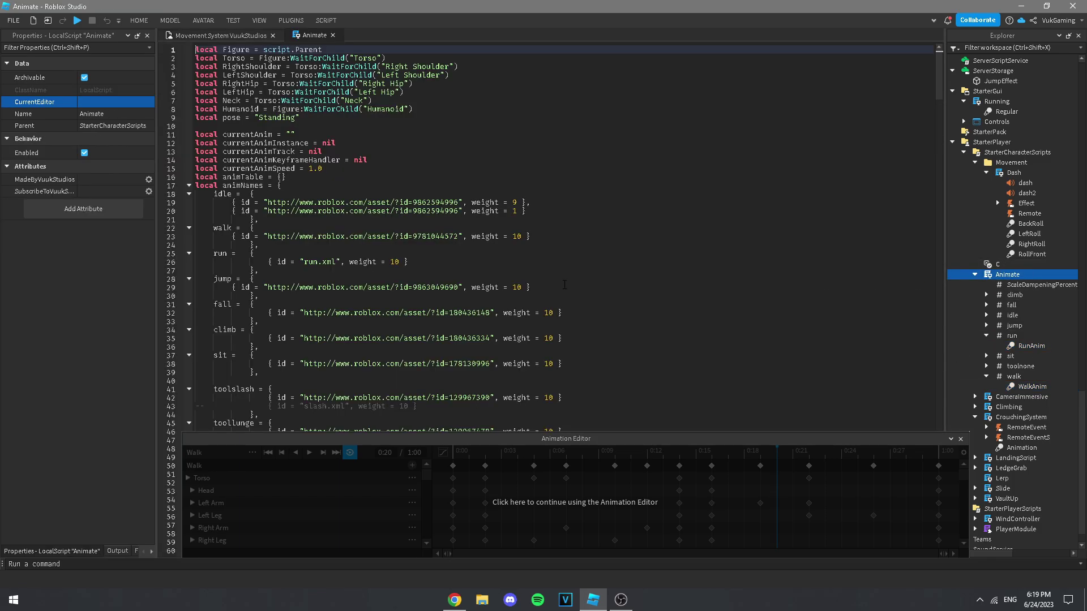
double_click(424, 236)
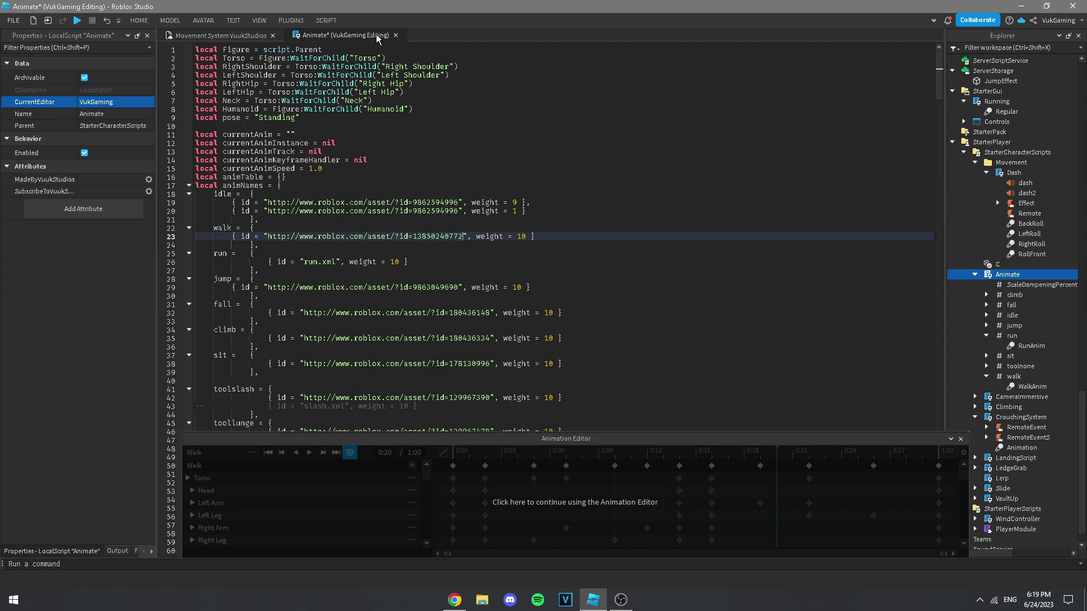
left_click(396, 35)
Step: Load the Idle dummy's animation in the Animation Editor, publish it to Roblox with Me as creator and copy its asset ID
left_click(706, 499)
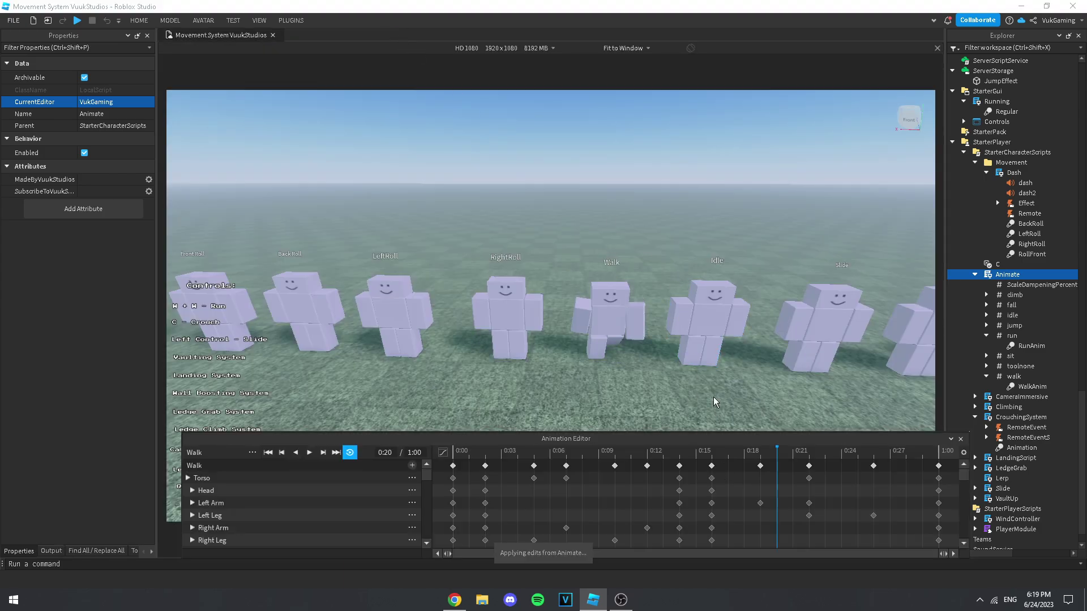
left_click(677, 315)
left_click(253, 453)
left_click(313, 514)
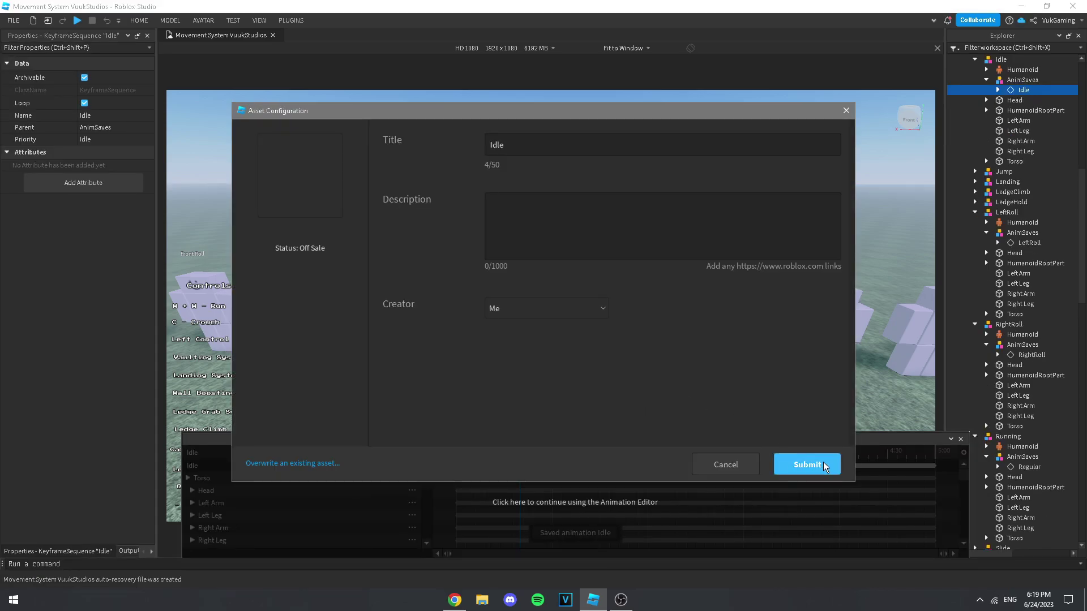
left_click(823, 465)
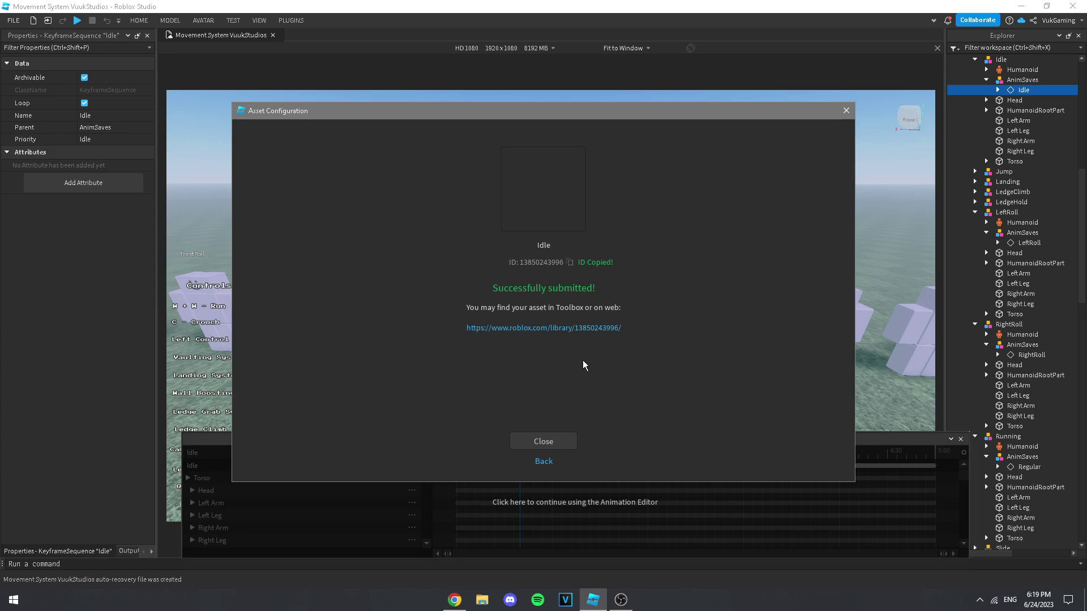
left_click(543, 442)
scroll(1025, 388, "down", 20)
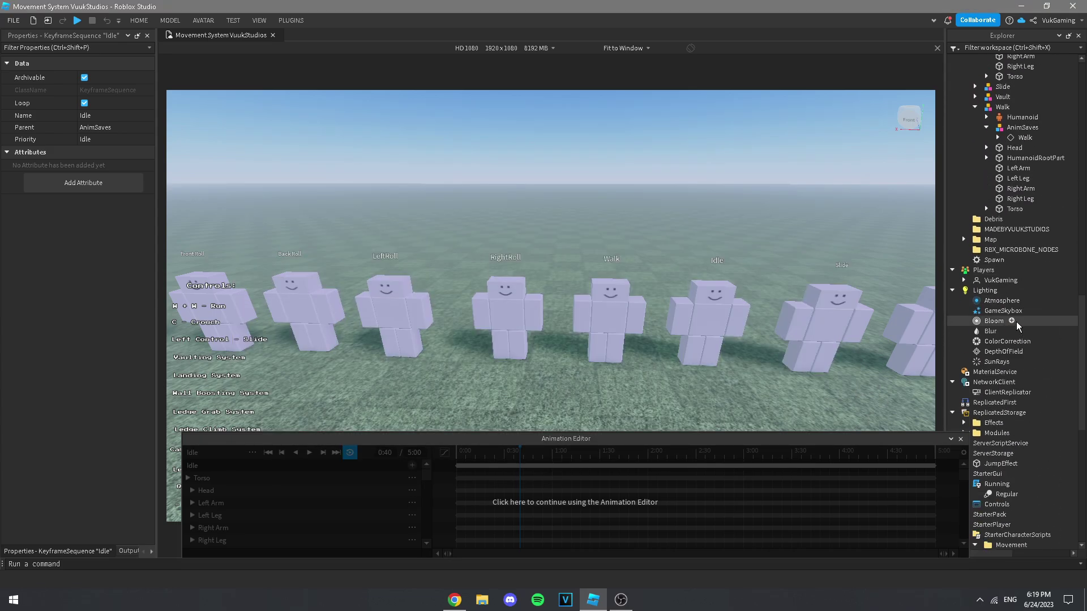
scroll(1026, 388, "down", 8)
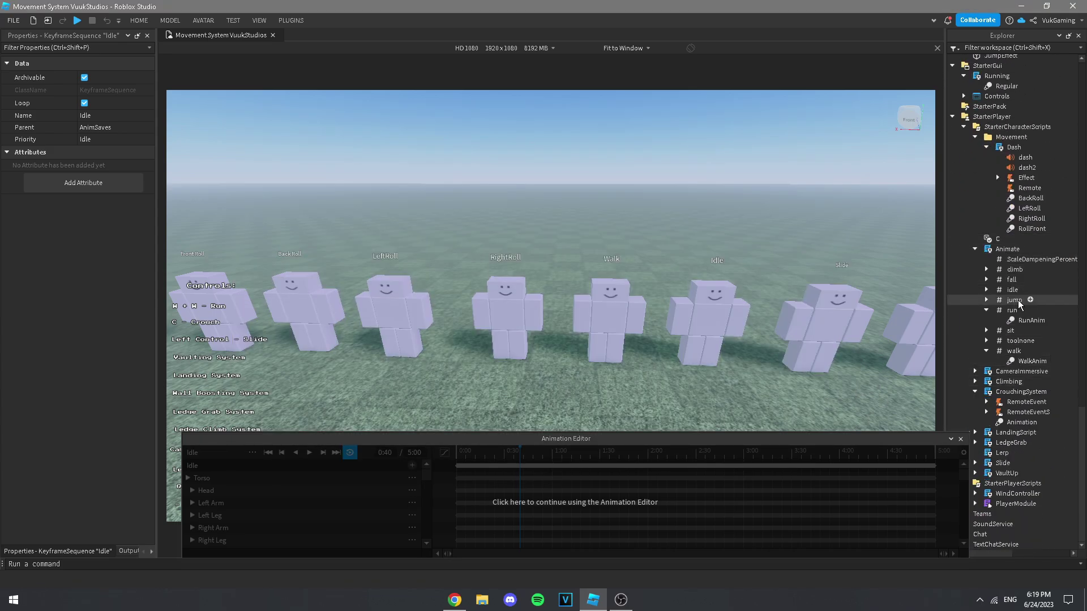
left_click(986, 290)
left_click(1027, 301)
left_click(98, 91)
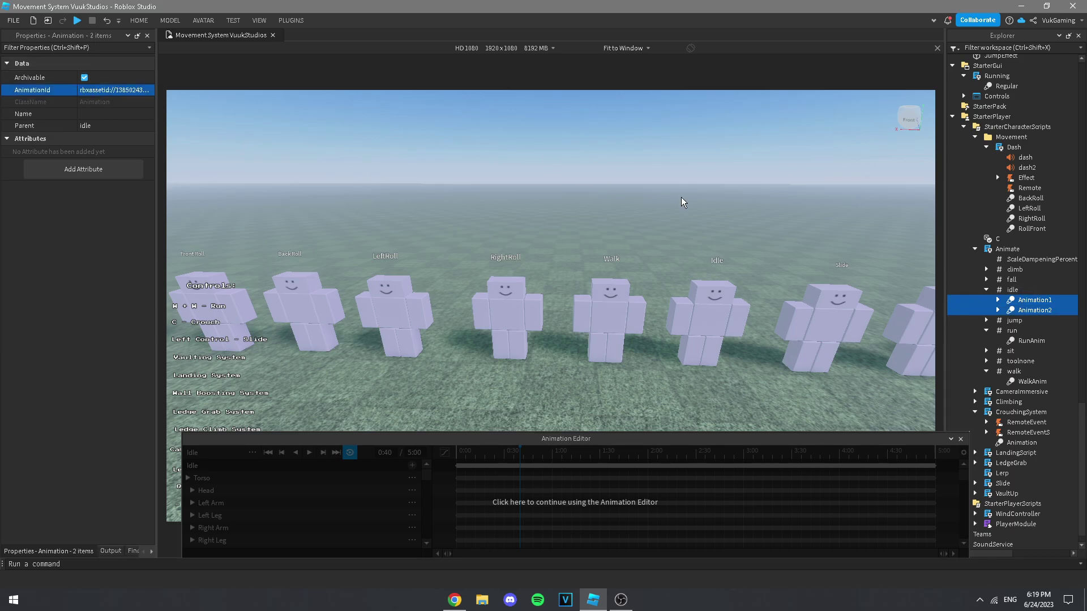
double_click(1008, 249)
double_click(433, 203)
double_click(428, 210)
key("ctrl+v")
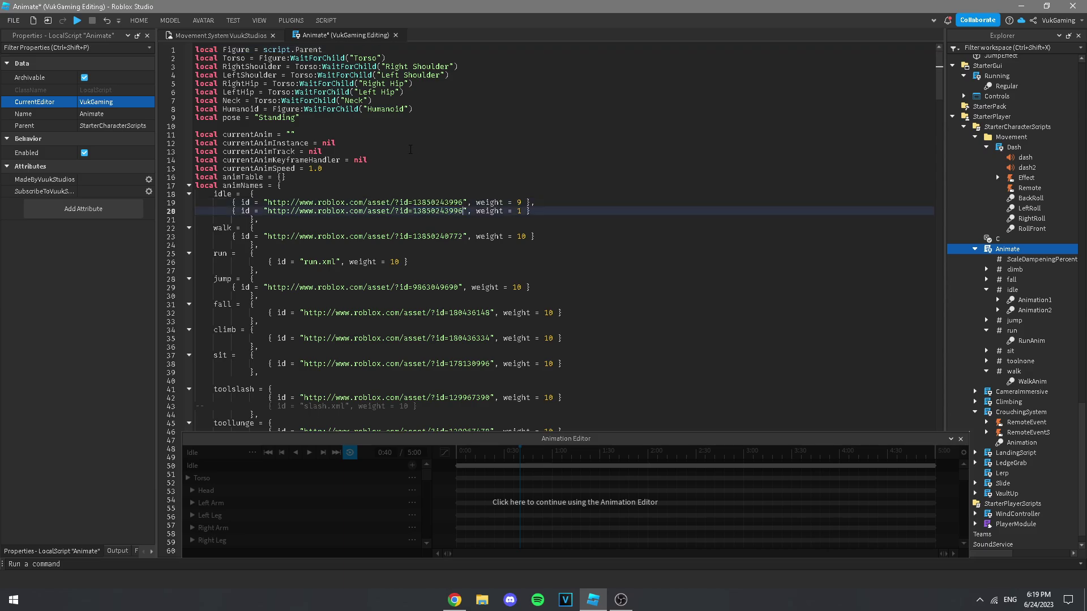
left_click(395, 35)
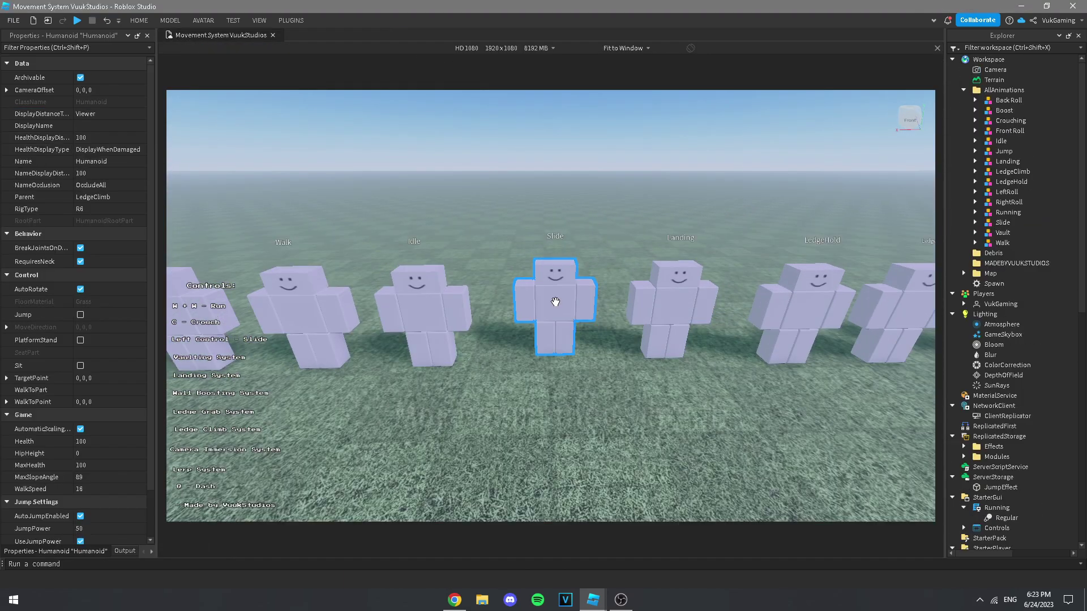
Step: Load the Slide dummy's animation in the Animation Editor, publish it to Roblox and copy its asset ID
left_click(555, 301)
left_click(203, 21)
left_click(462, 52)
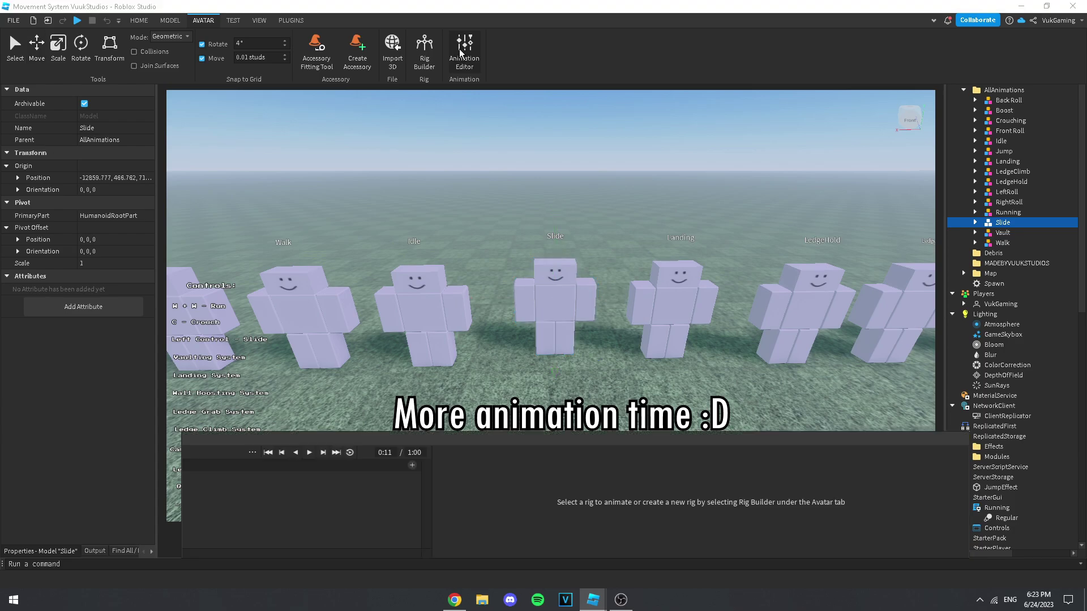
left_click(562, 321)
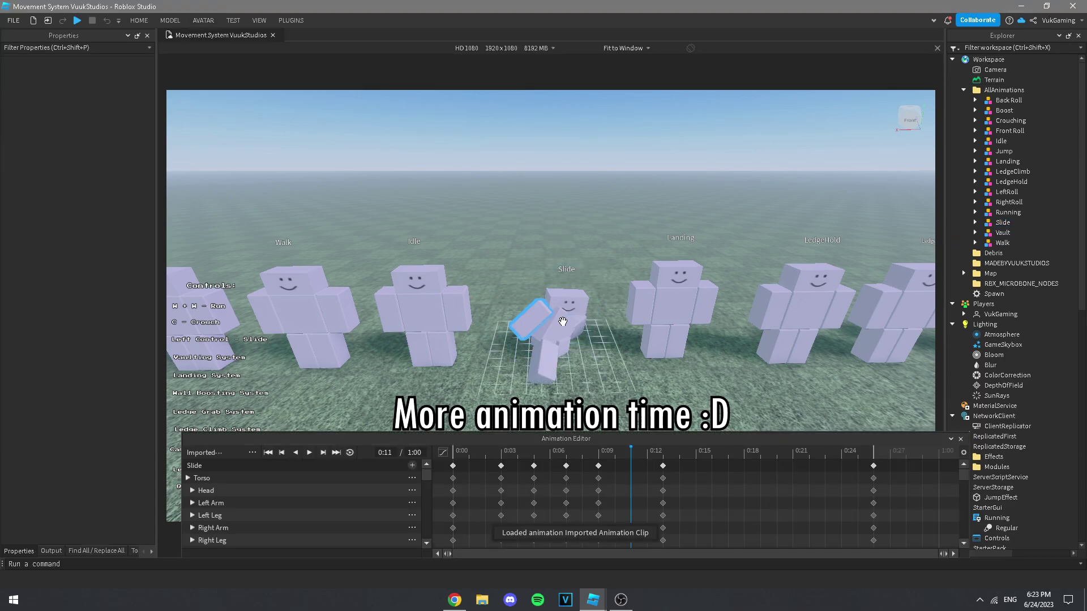
left_click(253, 452)
left_click(310, 510)
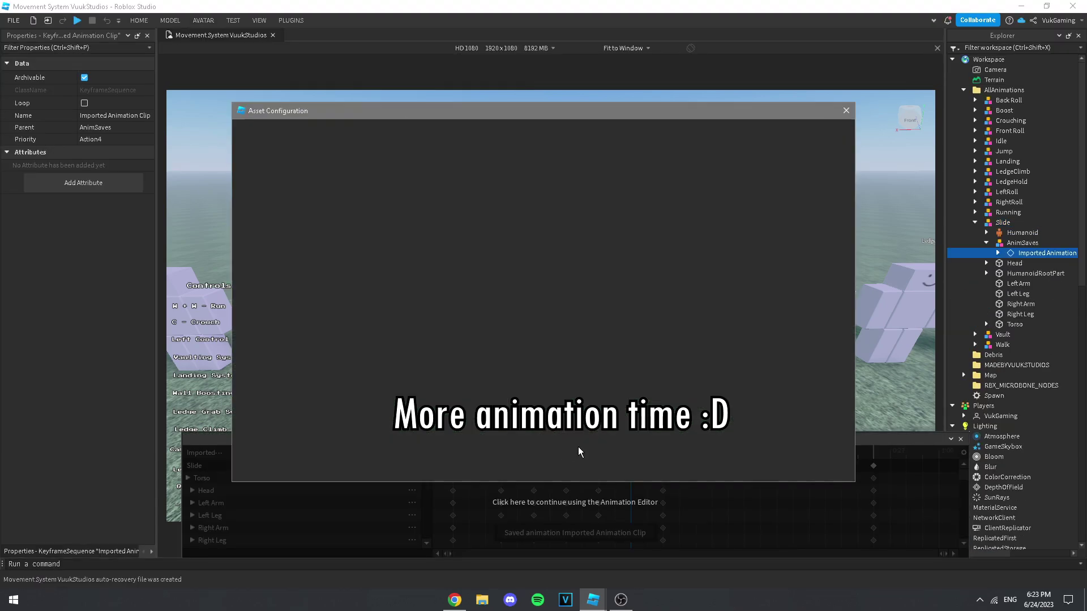
left_click(807, 465)
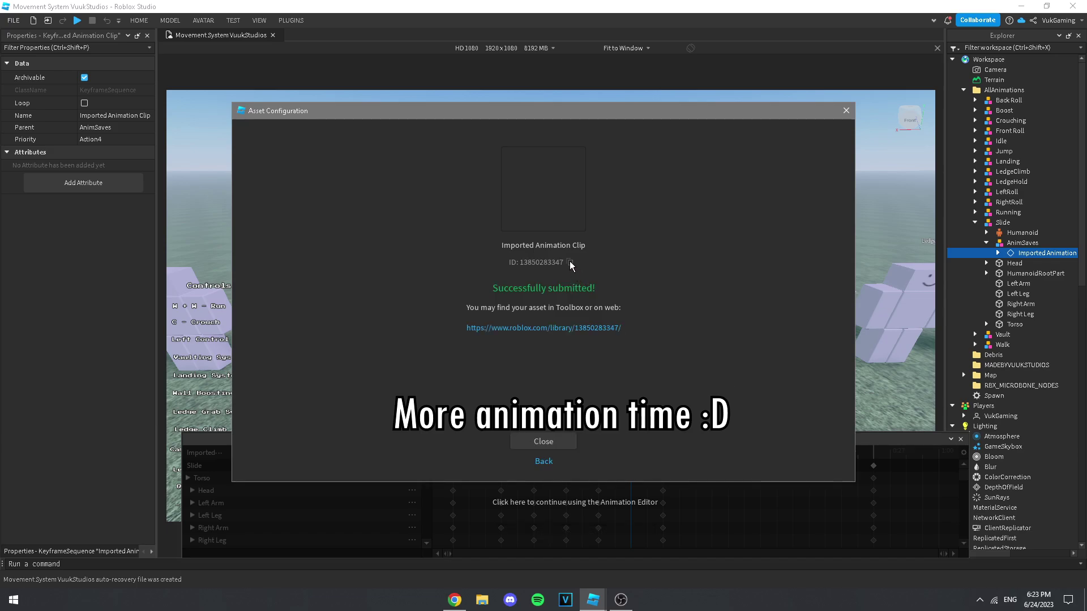
left_click(556, 440)
scroll(1042, 352, "down", 10)
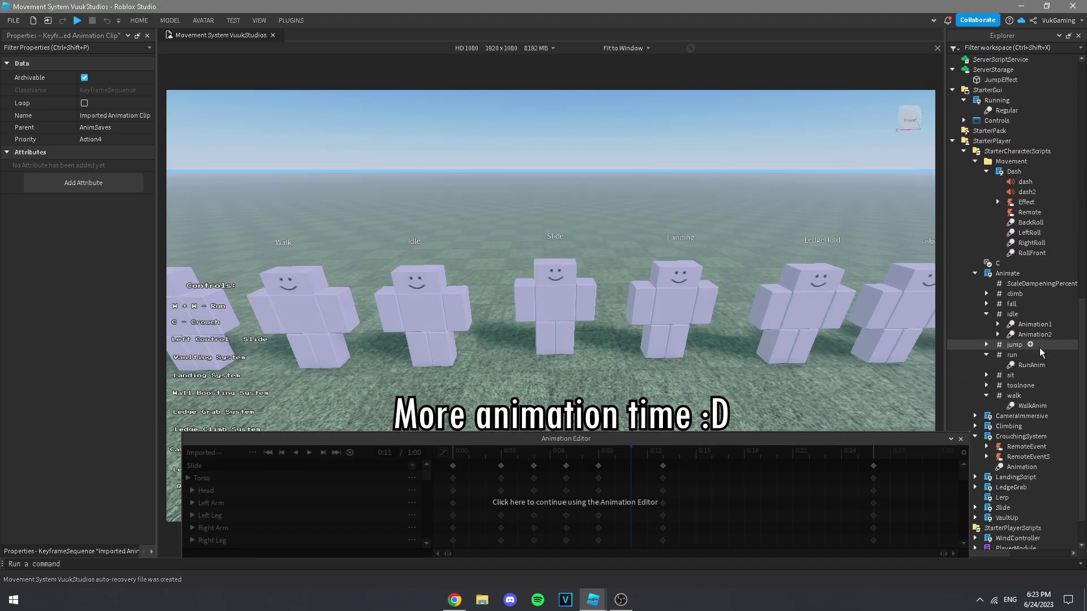
scroll(1034, 343, "down", 2)
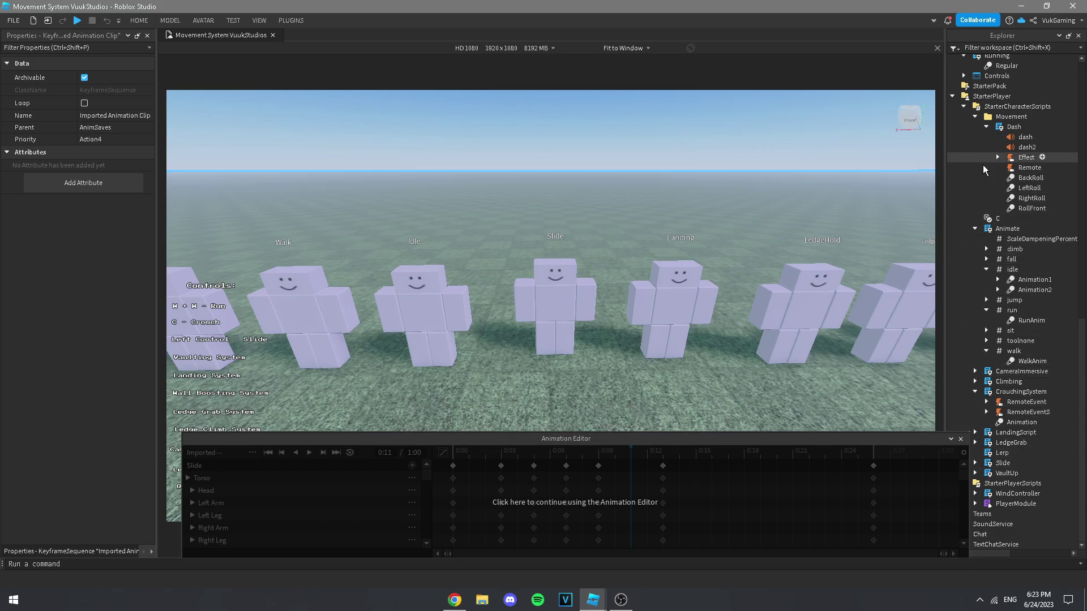
left_click(975, 463)
left_click(1013, 514)
left_click(129, 89)
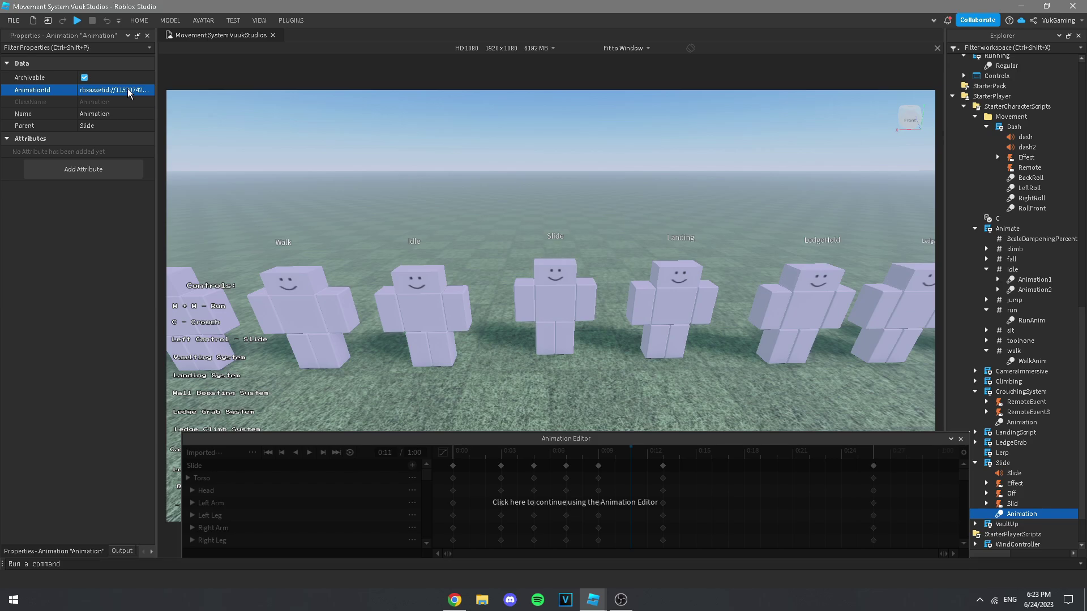
Step: Load the Landing dummy's animation in the Animation Editor, publish it to Roblox with Me as creator and copy its asset ID
left_click(625, 514)
left_click(673, 323)
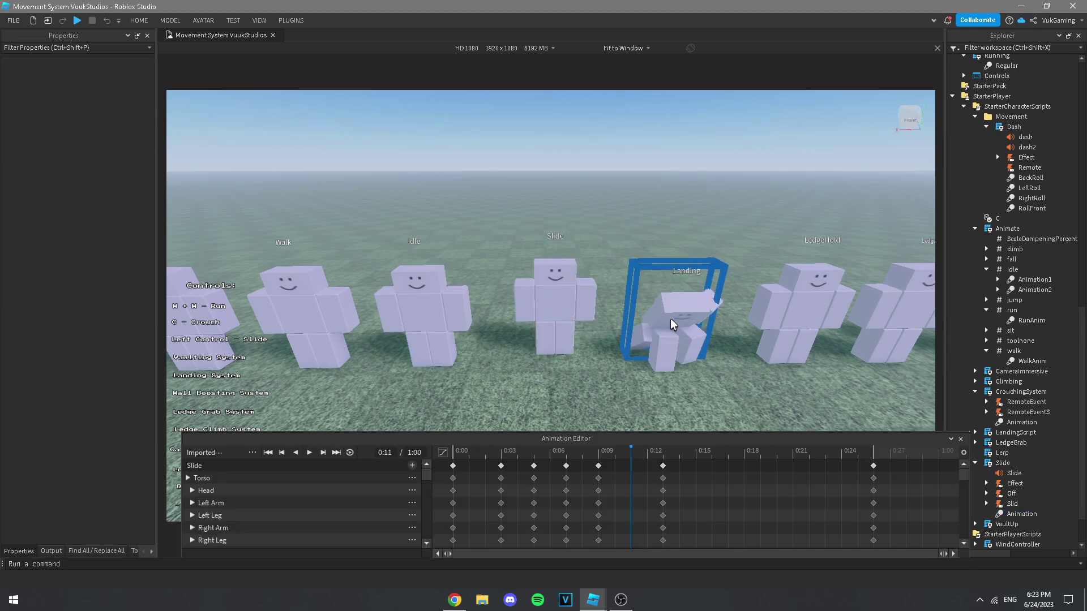
left_click(252, 455)
left_click(311, 519)
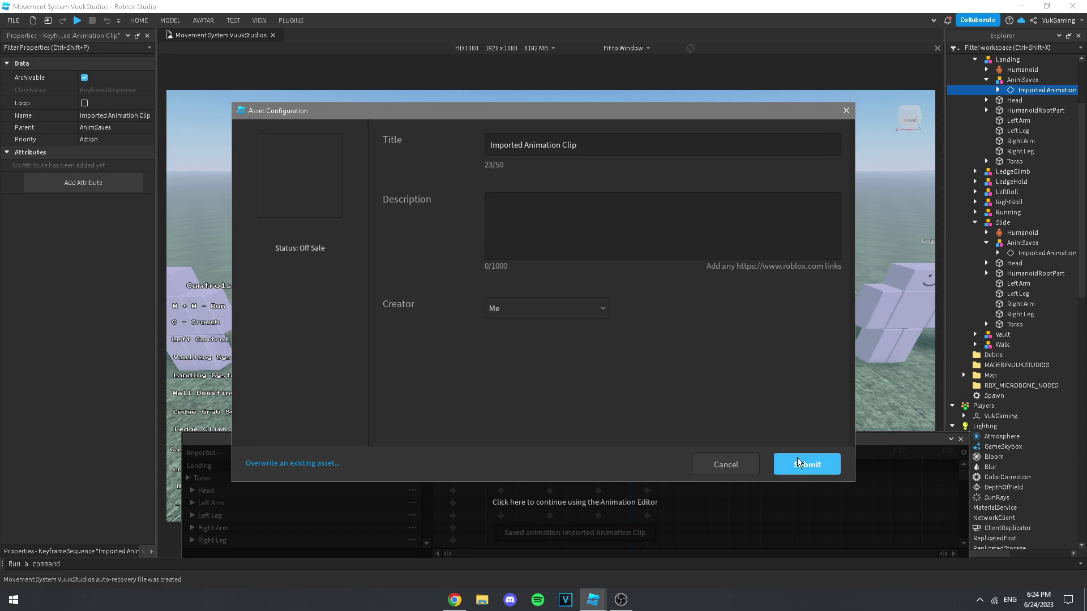
left_click(799, 463)
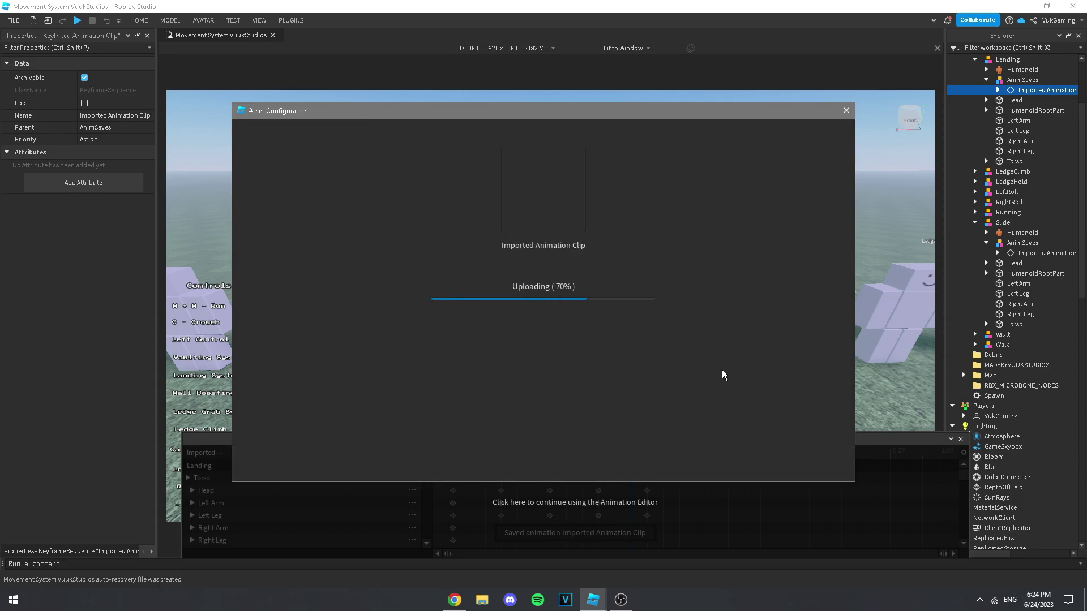
left_click(569, 446)
Step: Set the AnimationId of the LandingScript's Animation to the copied Landing asset ID
scroll(1012, 312, "down", 20)
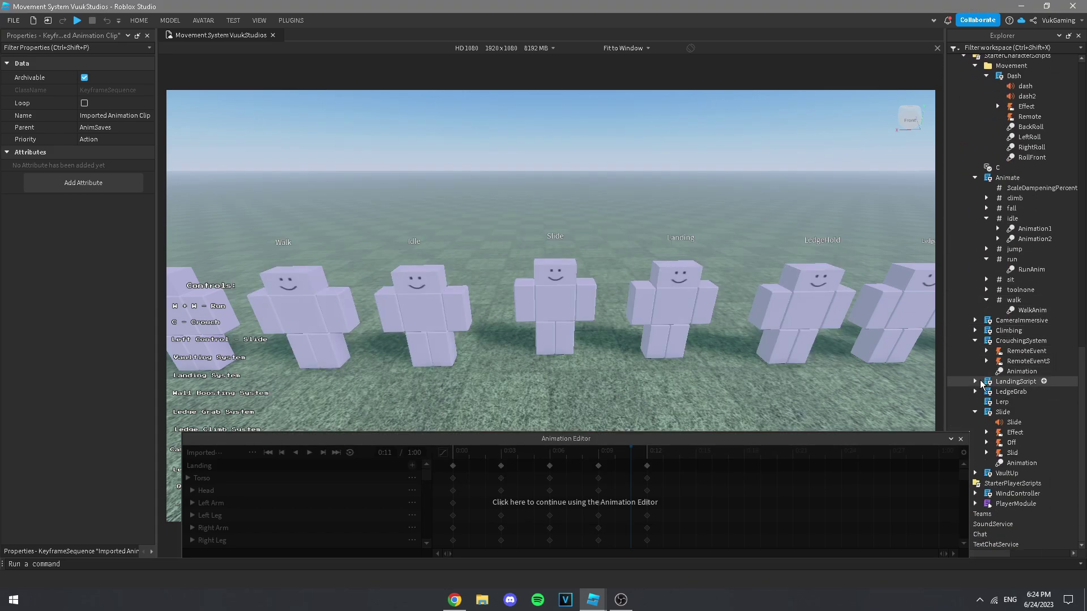
left_click(978, 382)
left_click(1013, 422)
left_click(115, 90)
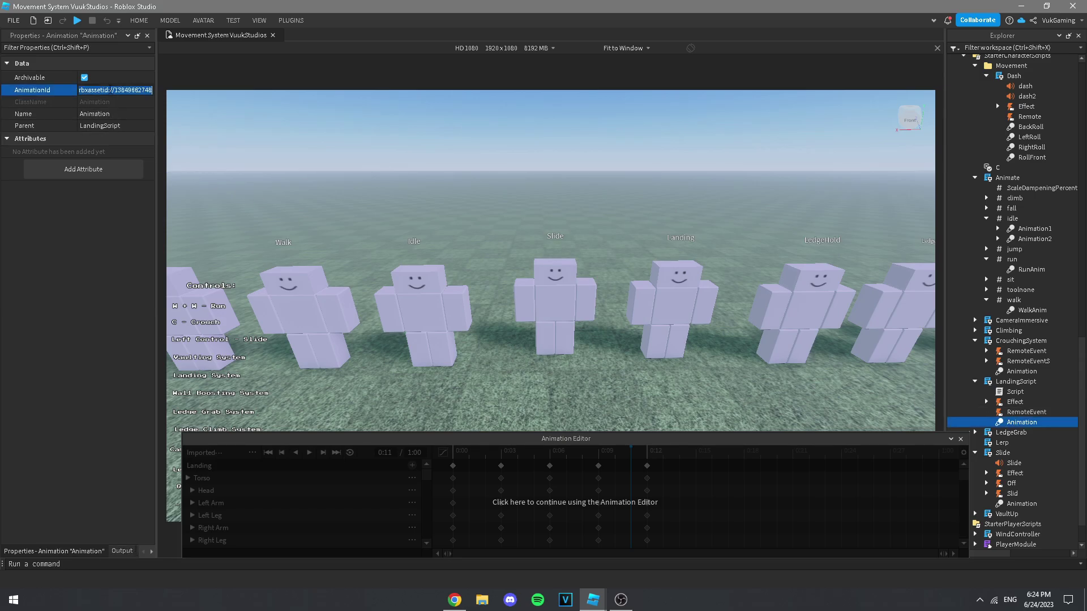
Step: Load the LedgeHold dummy's animation in the Animation Editor, publish it to Roblox with Me as creator and copy its asset ID
scroll(582, 269, "down", 3)
key("d")
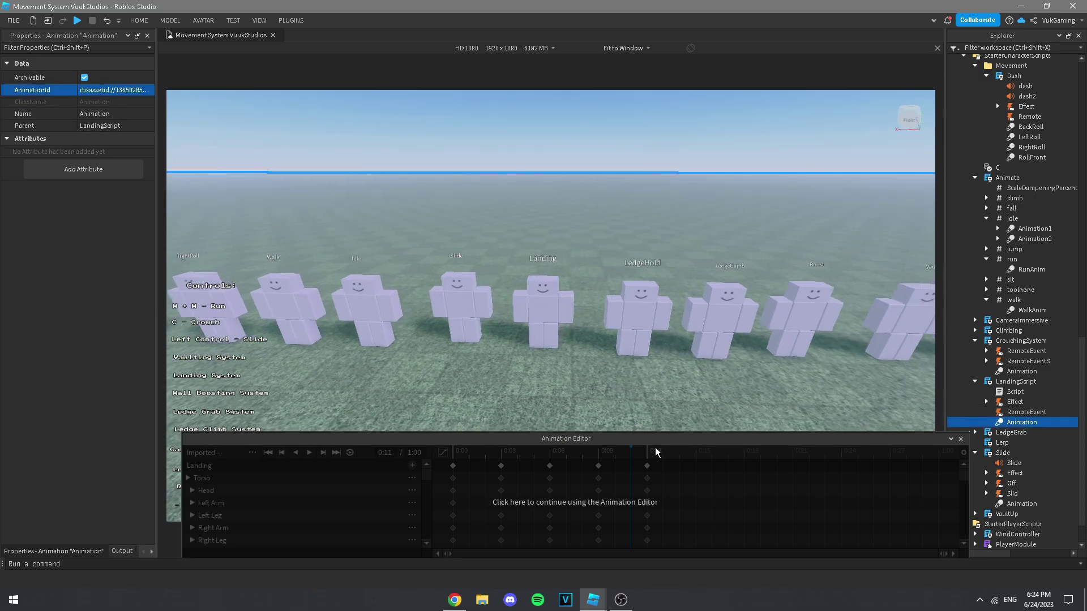
left_click(652, 466)
left_click(512, 338)
left_click(253, 453)
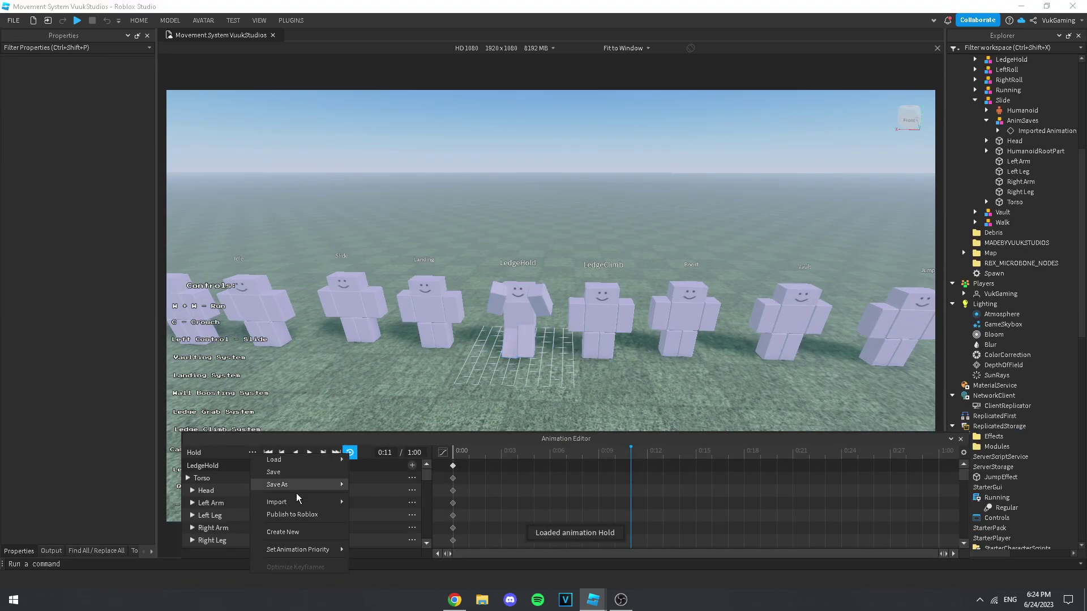
left_click(309, 514)
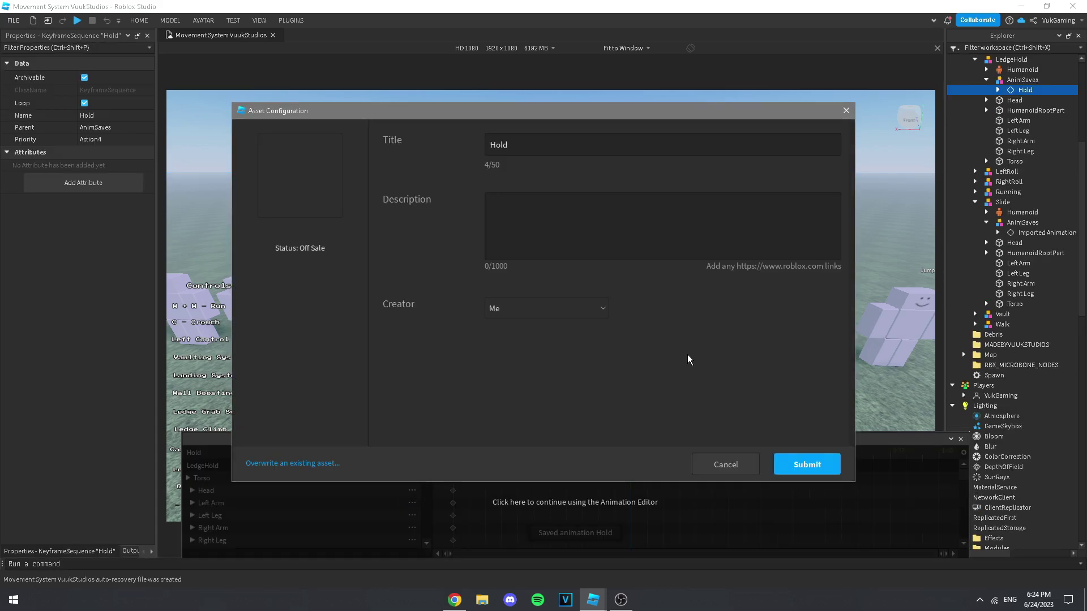
left_click(804, 463)
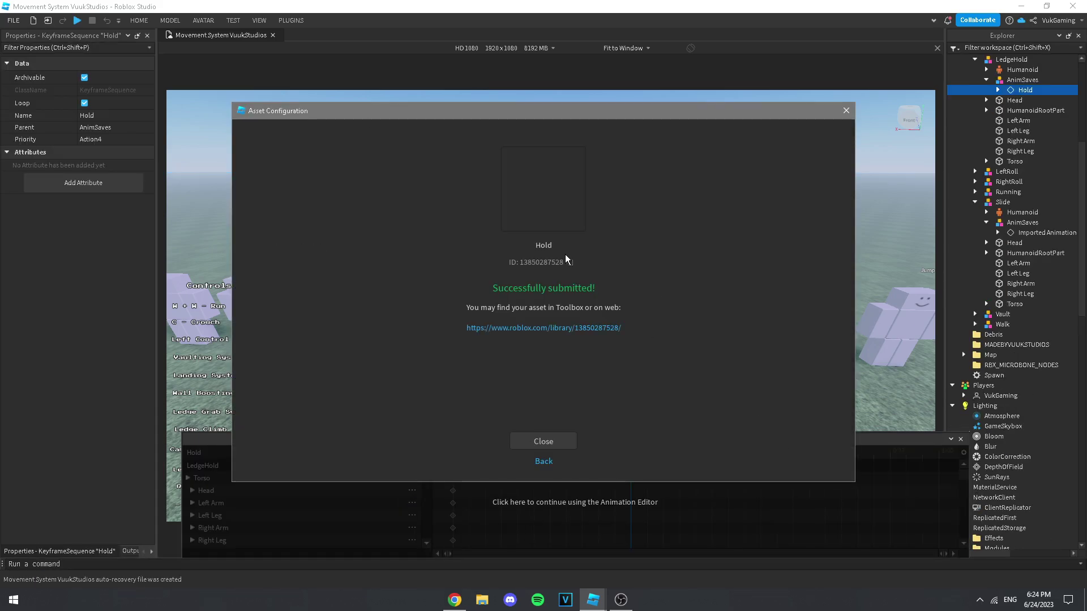
left_click(552, 437)
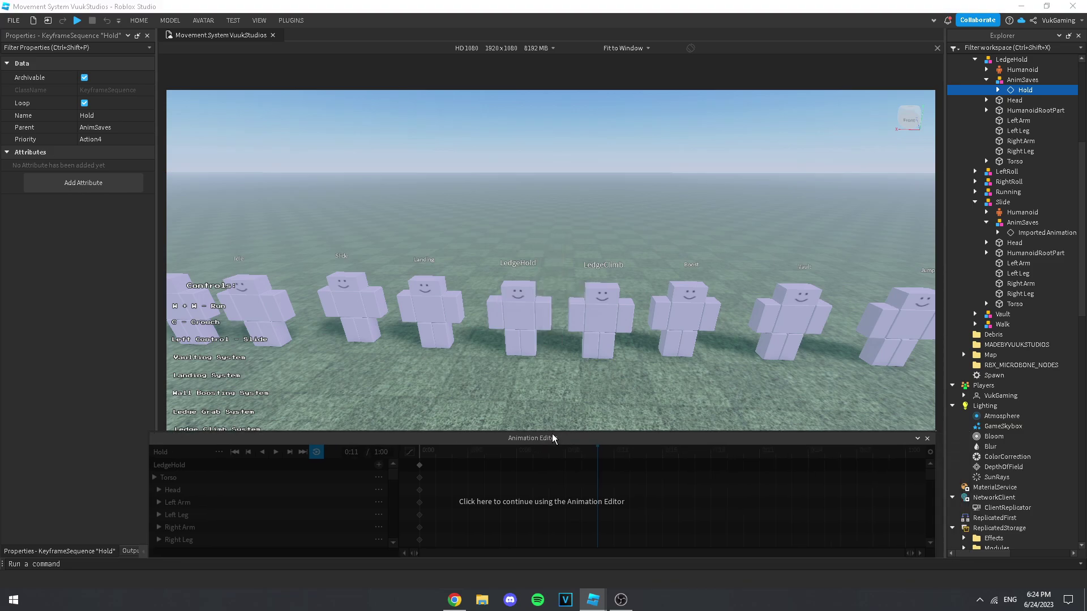
scroll(1018, 339, "down", 15)
scroll(1031, 352, "down", 5)
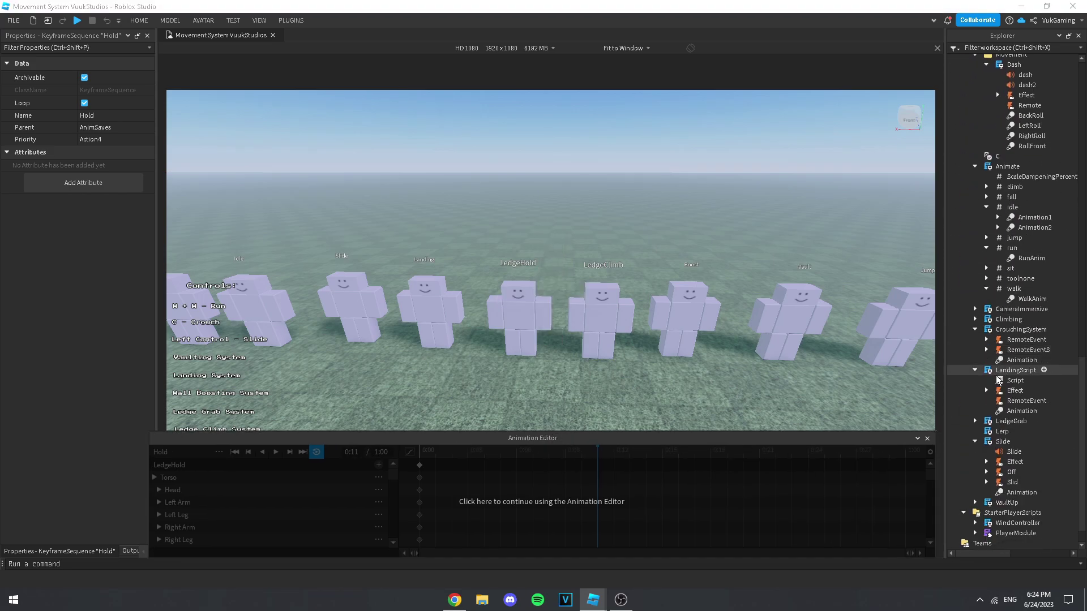
left_click(975, 421)
left_click(116, 90)
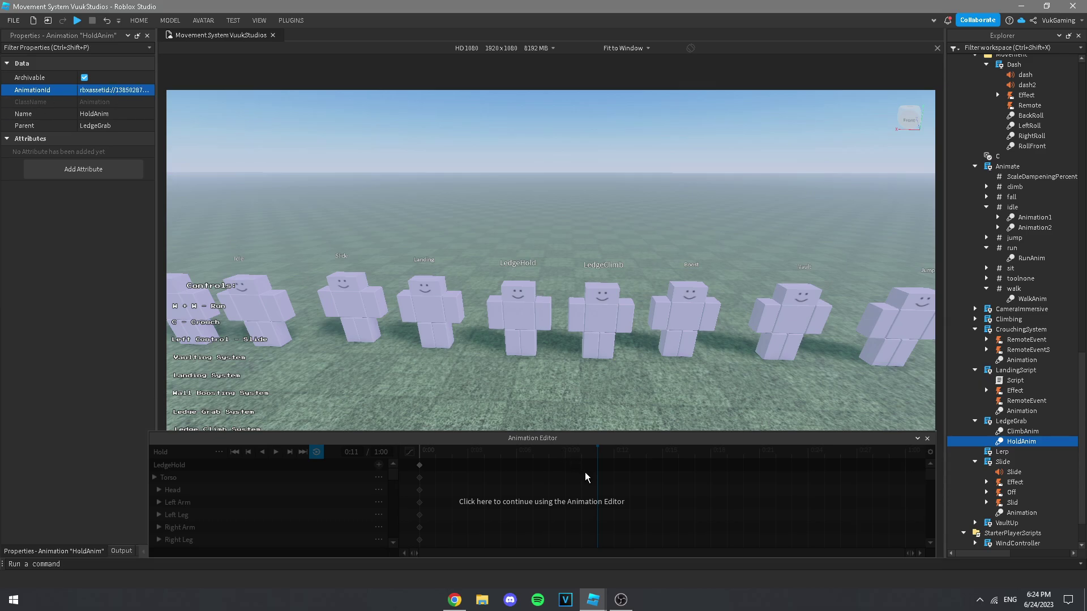
Step: Load the LedgeClimb dummy's animation in the Animation Editor, publish it to Roblox and copy its asset ID
left_click(586, 478)
left_click(219, 451)
left_click(306, 504)
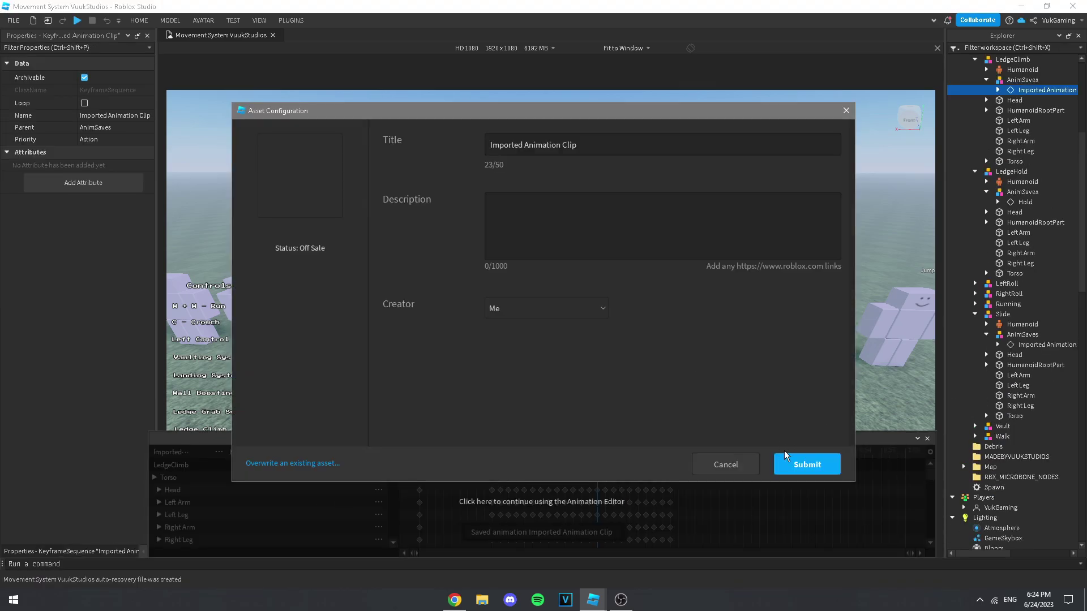
left_click(787, 456)
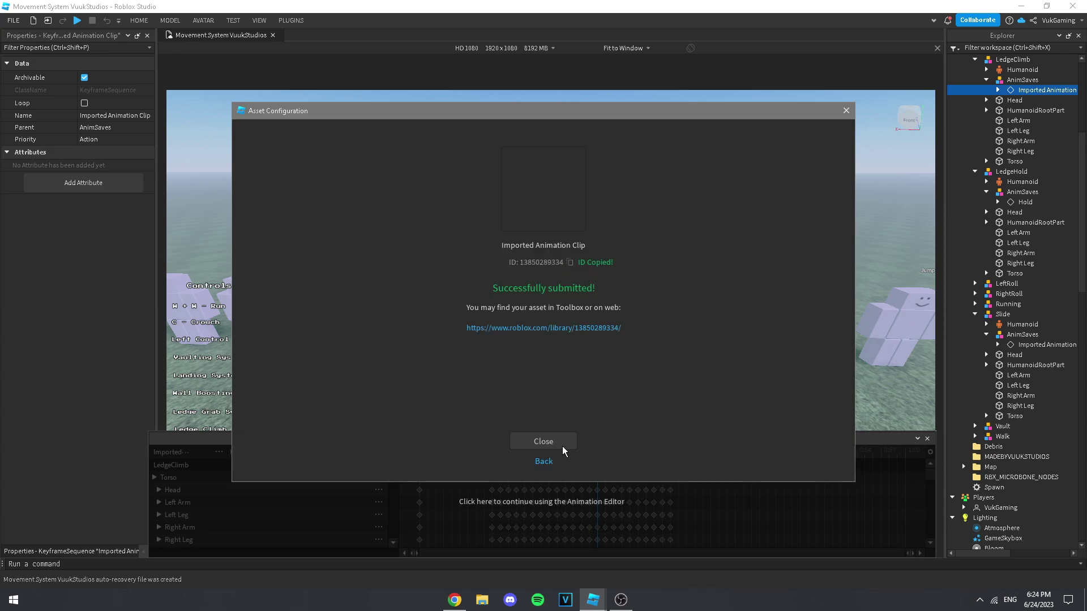
left_click(561, 447)
scroll(1026, 296, "down", 15)
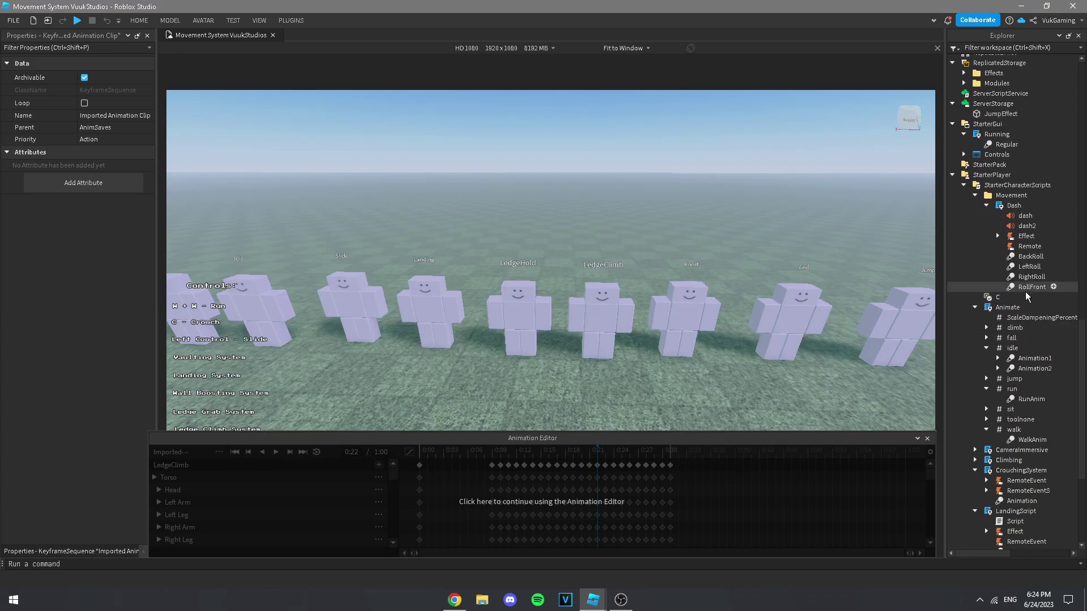
scroll(1026, 296, "down", 5)
left_click(1021, 427)
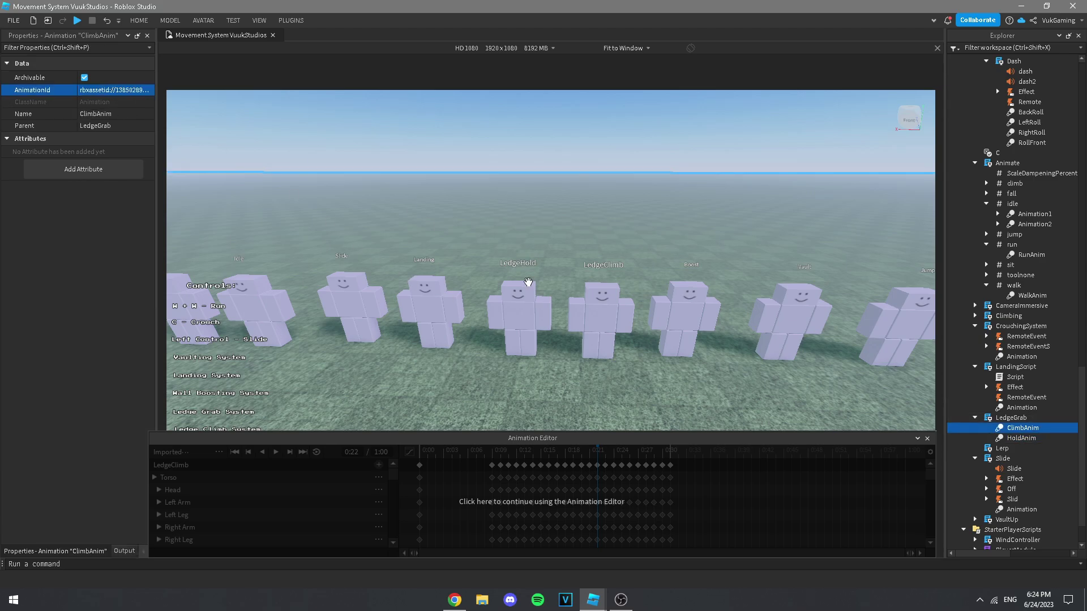
Step: Load the Boost dummy's animation in the Animation Editor, publish it to Roblox with Me as creator and copy its asset ID
key("d")
left_click(561, 481)
left_click(516, 326)
left_click(219, 452)
left_click(260, 514)
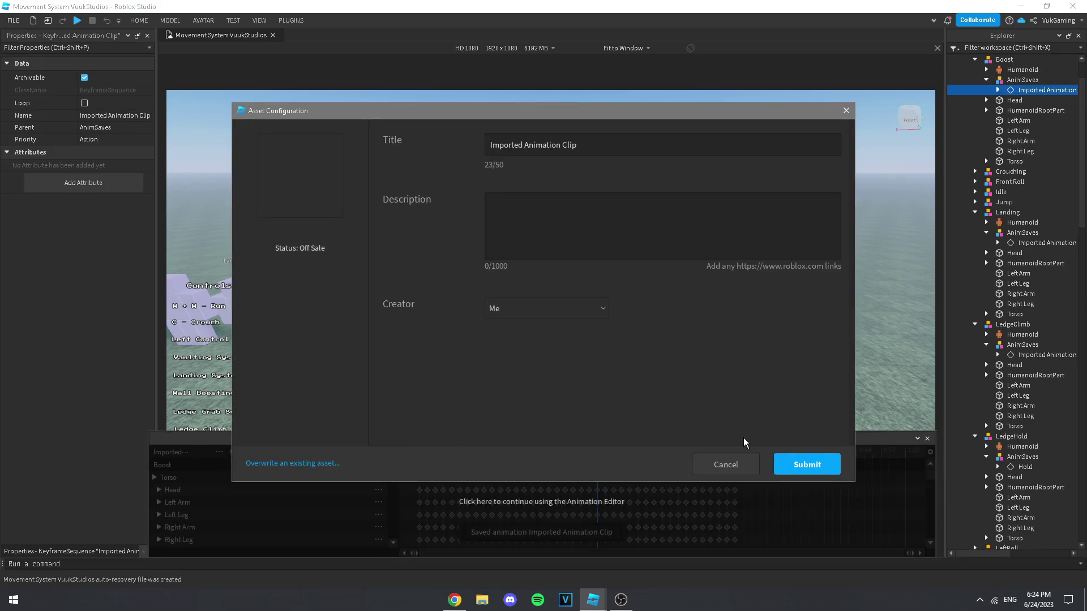
left_click(806, 464)
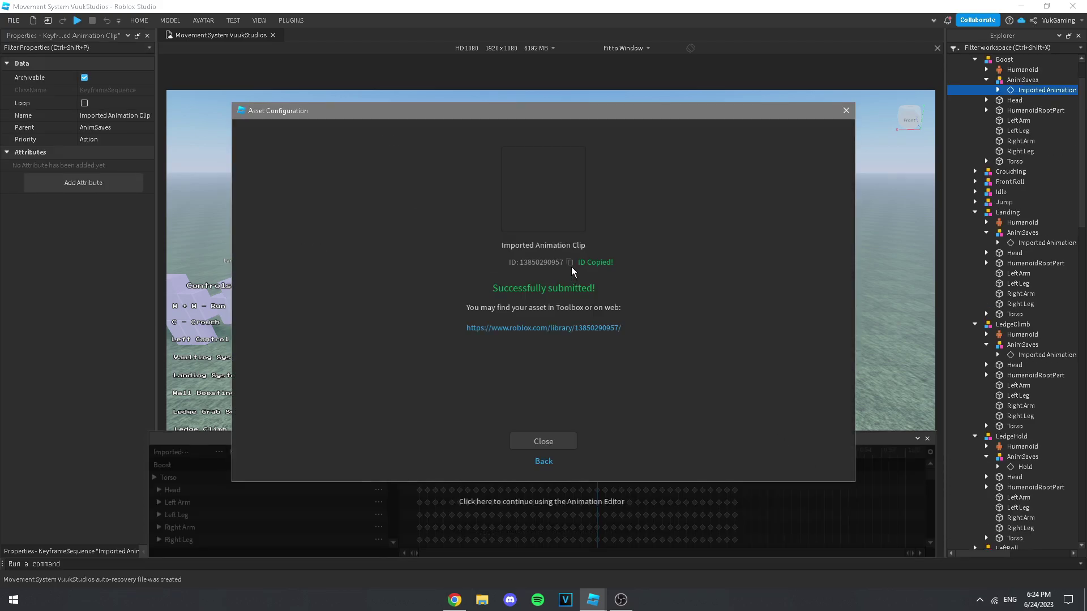
left_click(543, 442)
scroll(1024, 310, "down", 15)
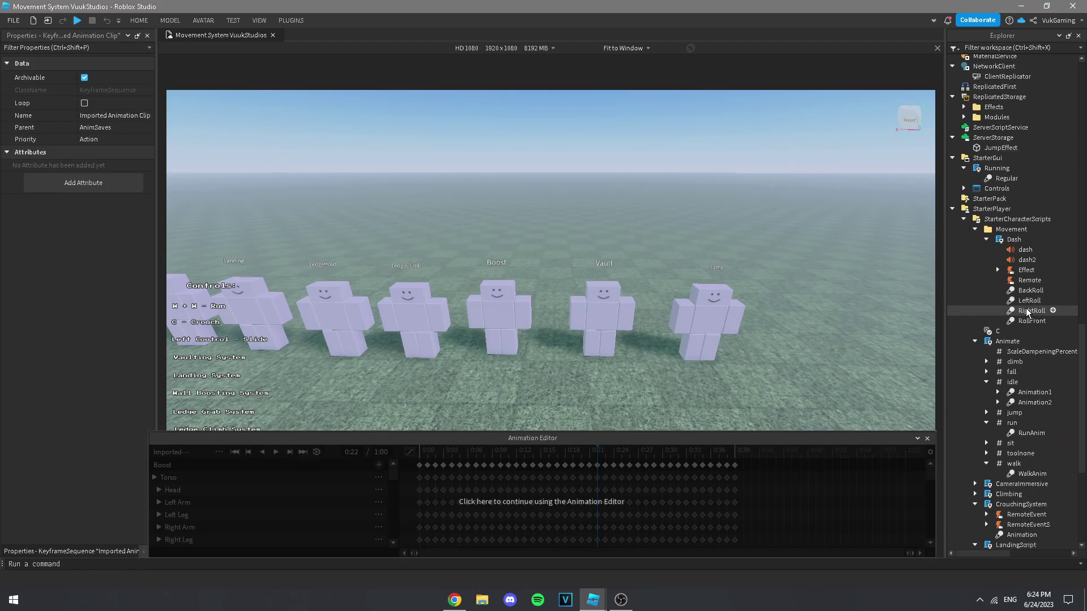
scroll(1027, 343, "down", 3)
scroll(1024, 431, "up", 3)
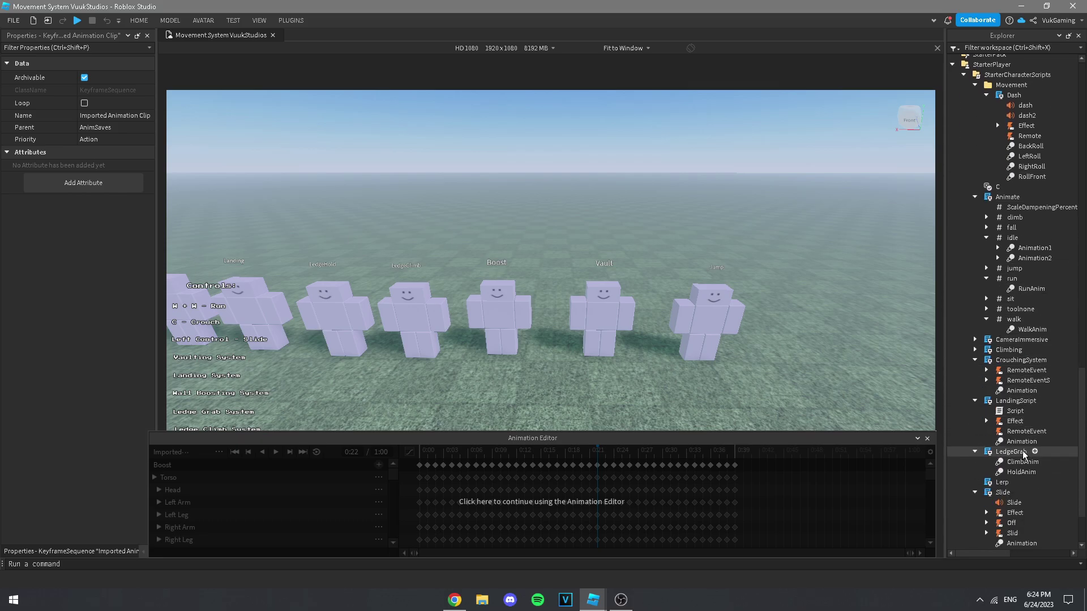
scroll(1013, 238, "down", 6)
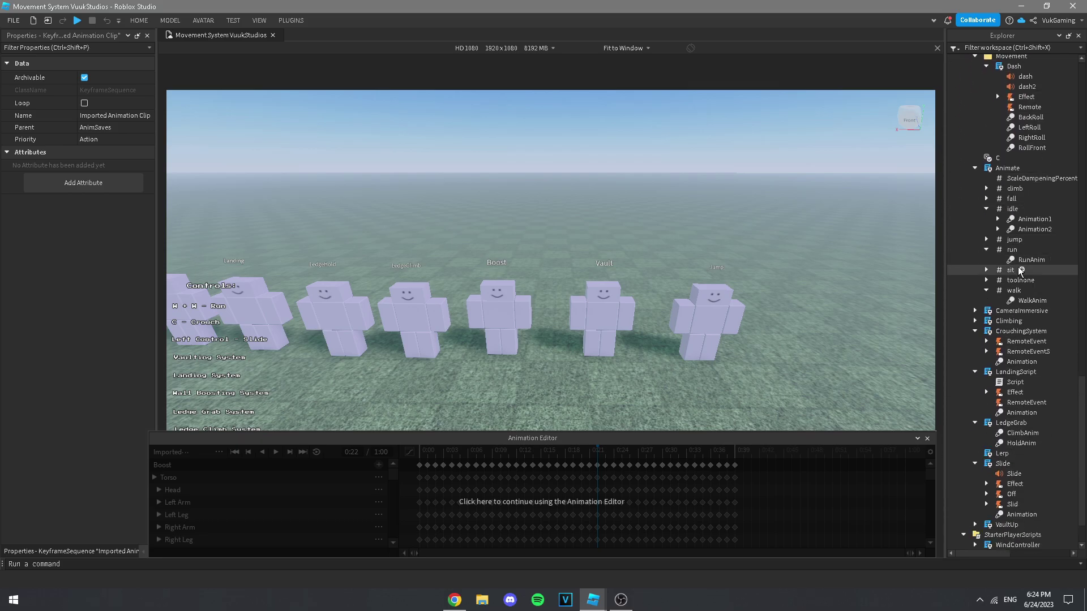
left_click(975, 320)
left_click(1015, 331)
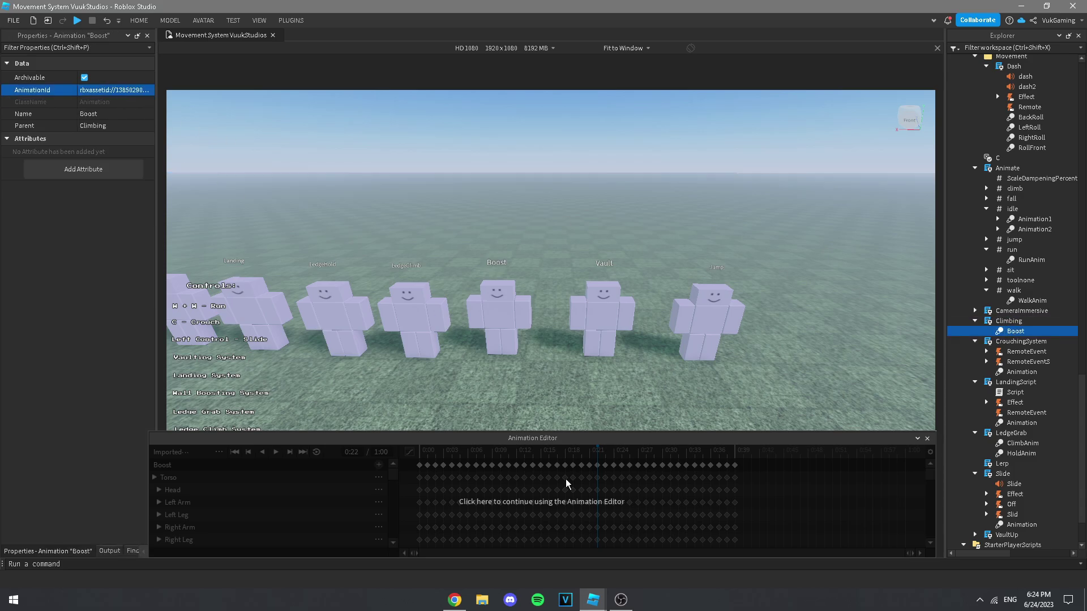
Step: Load the Vault dummy's animation in the Animation Editor, publish it to Roblox with Me as creator and copy its asset ID
left_click(554, 466)
left_click(601, 317)
left_click(218, 453)
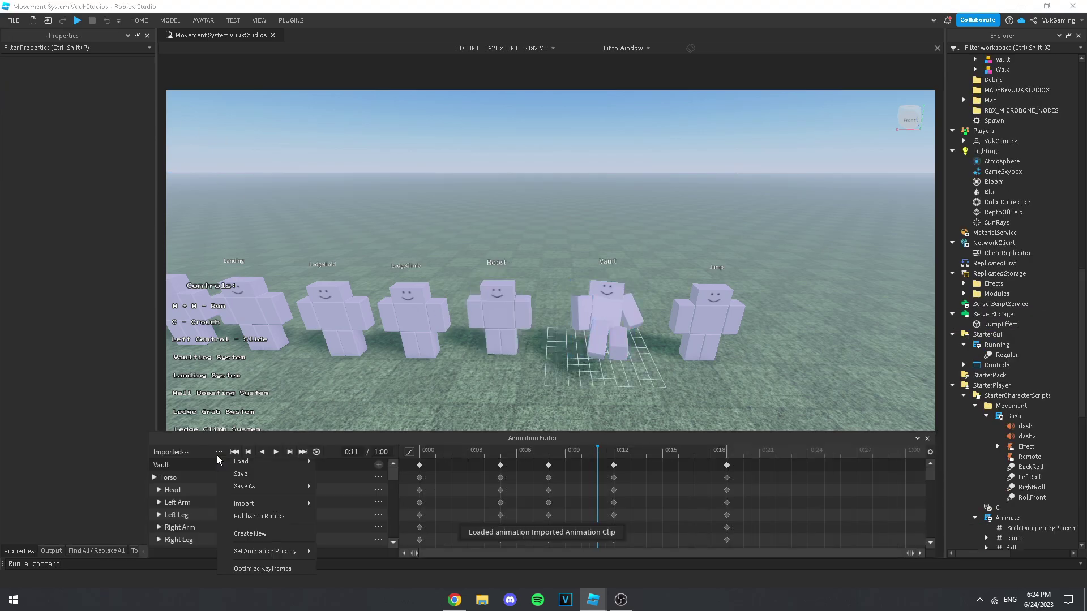
left_click(266, 516)
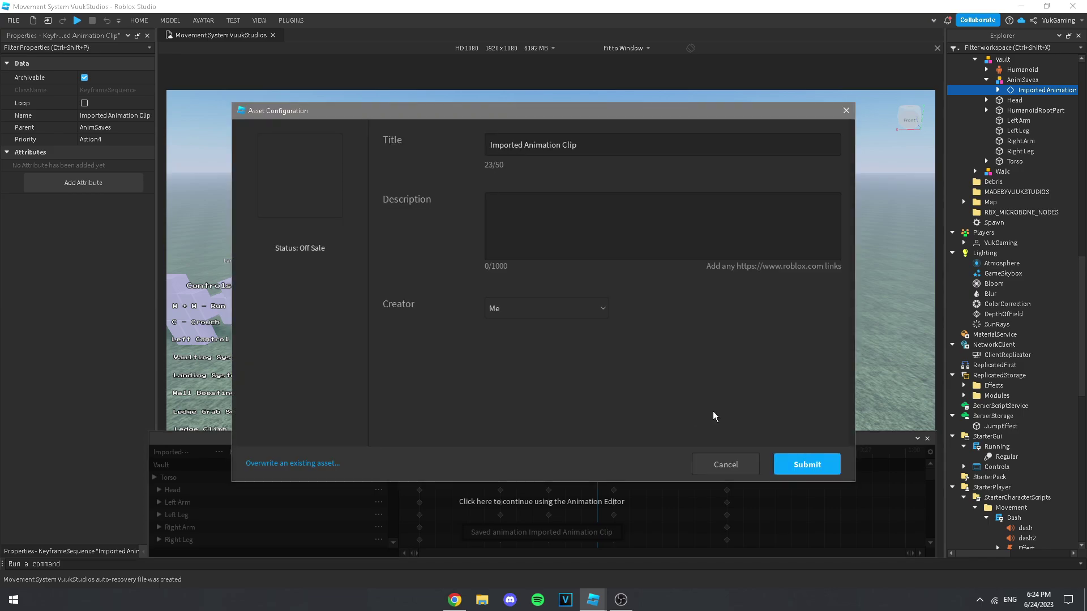
left_click(818, 469)
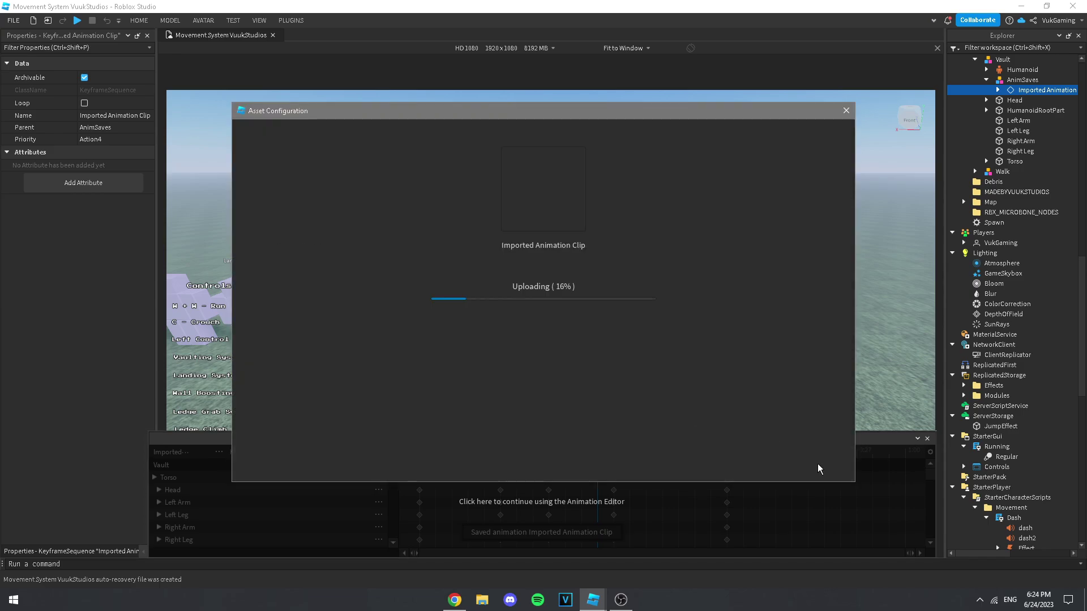
left_click(559, 440)
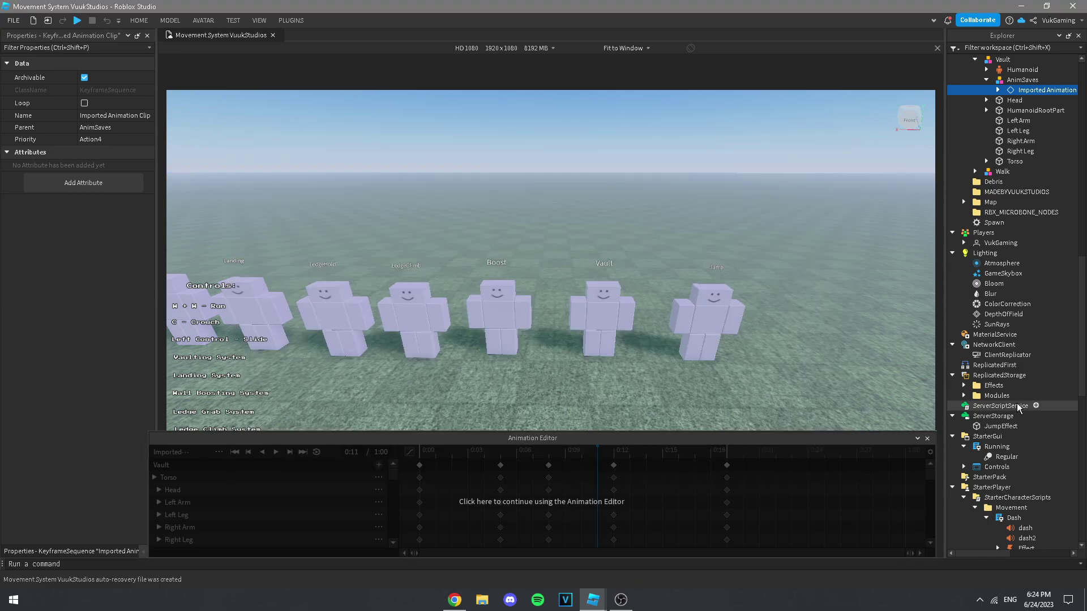
Step: Set the AnimationId of the VaultUp script's ClimbAnim to the copied Vault asset ID
scroll(1002, 477, "down", 15)
left_click(975, 474)
left_click(1013, 483)
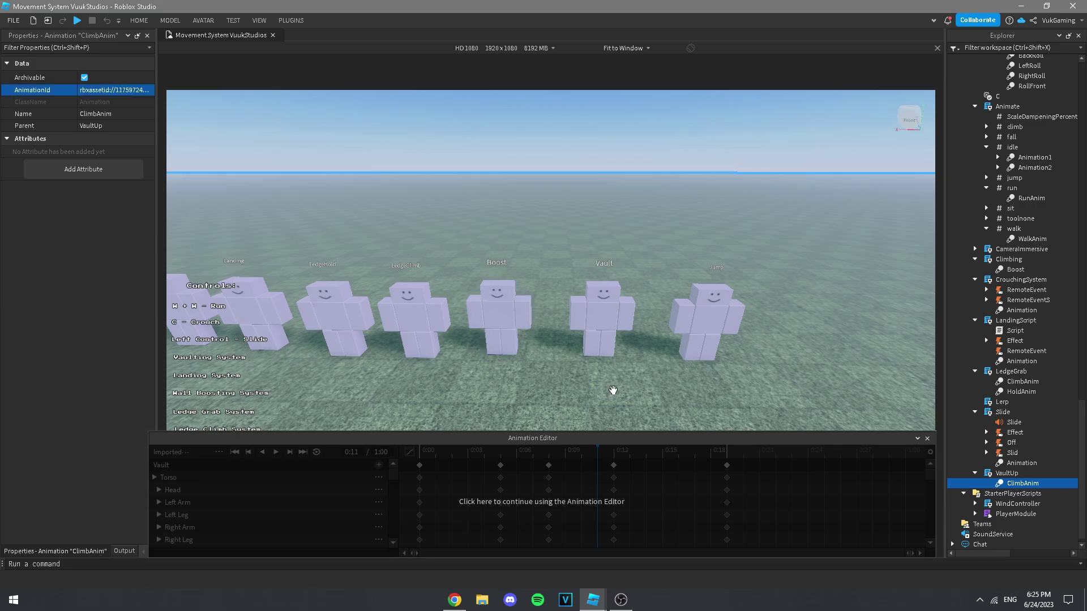
Step: Load the Jump dummy's animation in the Animation Editor, publish it to Roblox and copy its asset ID
left_click(703, 337)
left_click(219, 452)
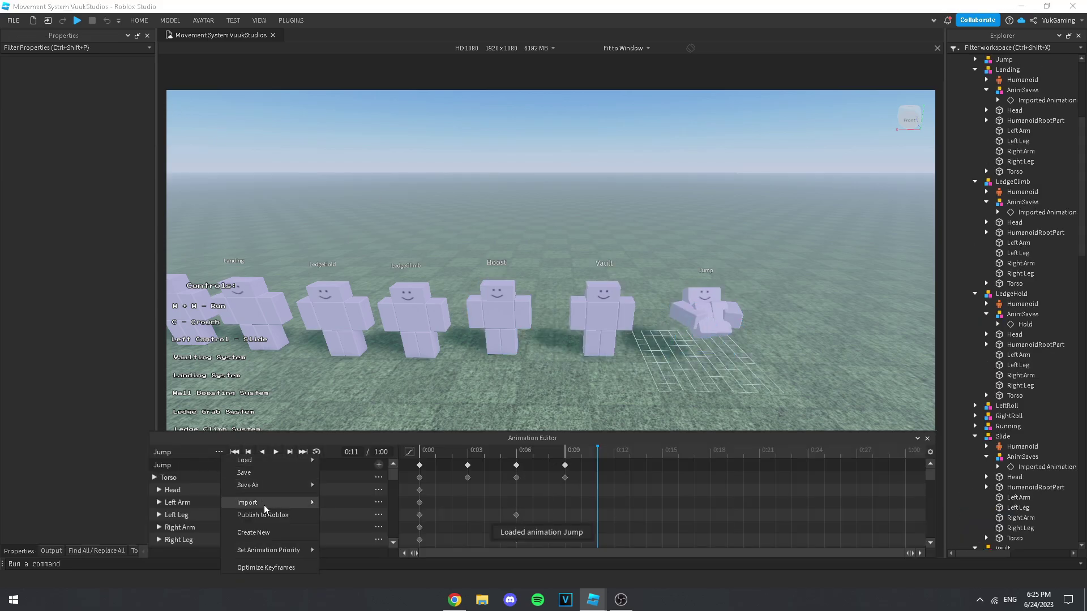
left_click(272, 507)
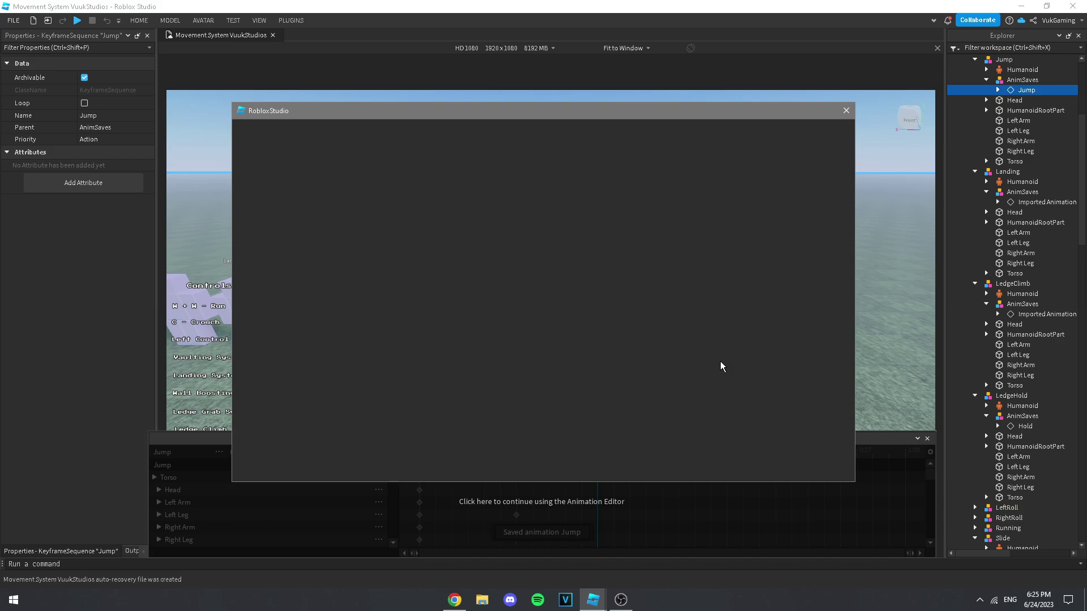
left_click(802, 465)
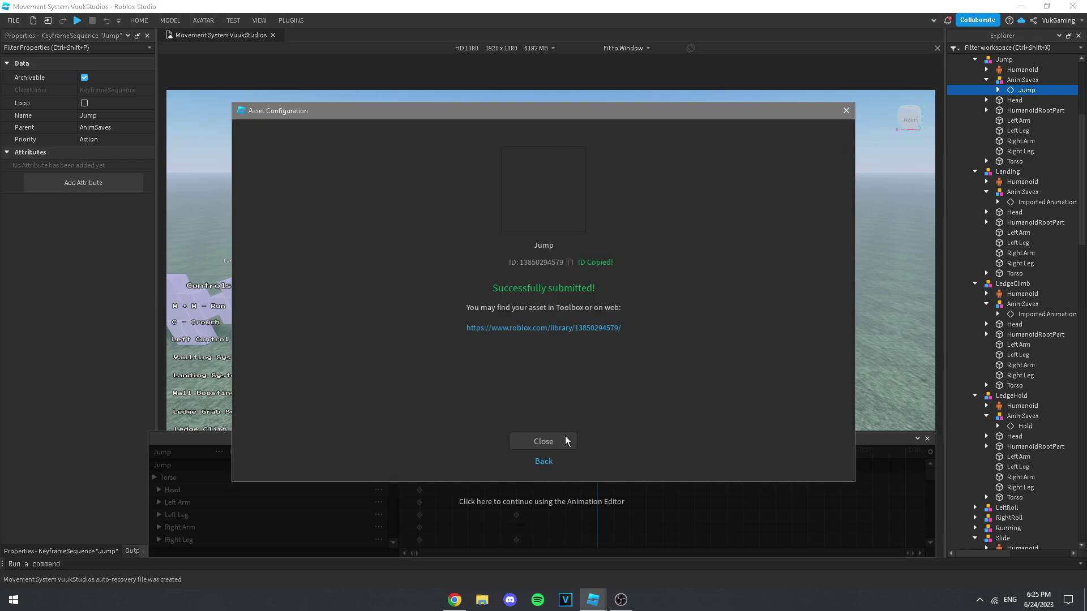
left_click(566, 441)
scroll(996, 317, "down", 15)
scroll(984, 322, "down", 5)
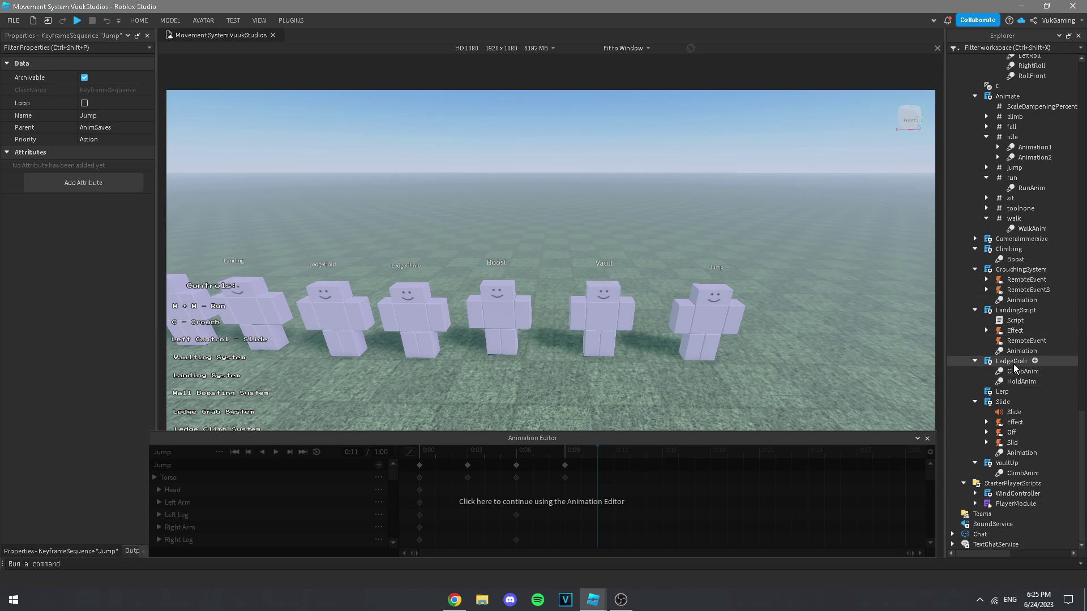
scroll(1008, 249, "up", 3)
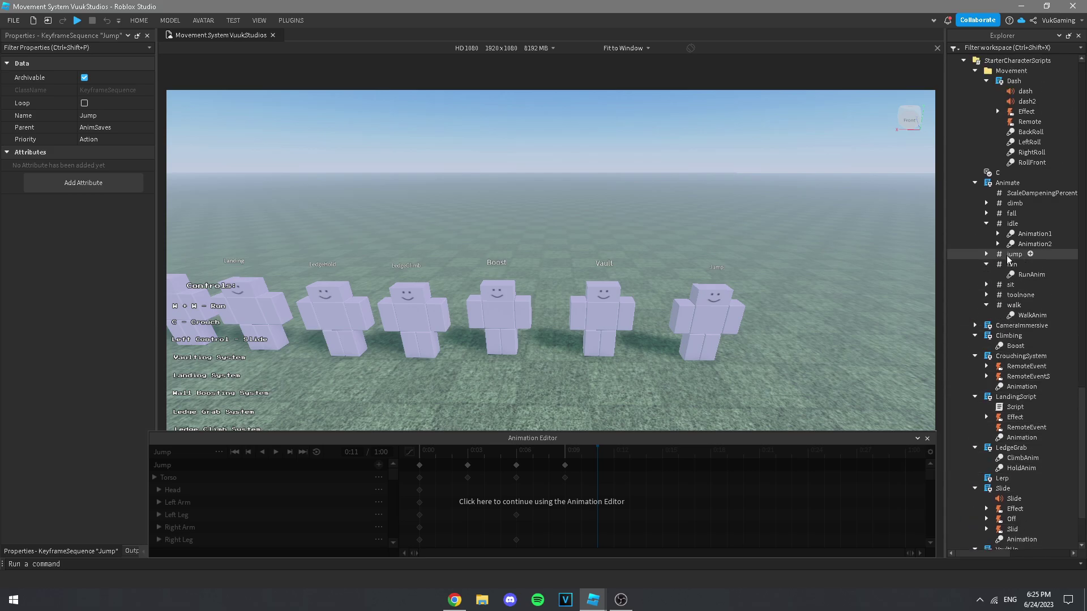
double_click(1007, 182)
scroll(432, 263, "down", 1)
double_click(437, 261)
key("ctrl+v")
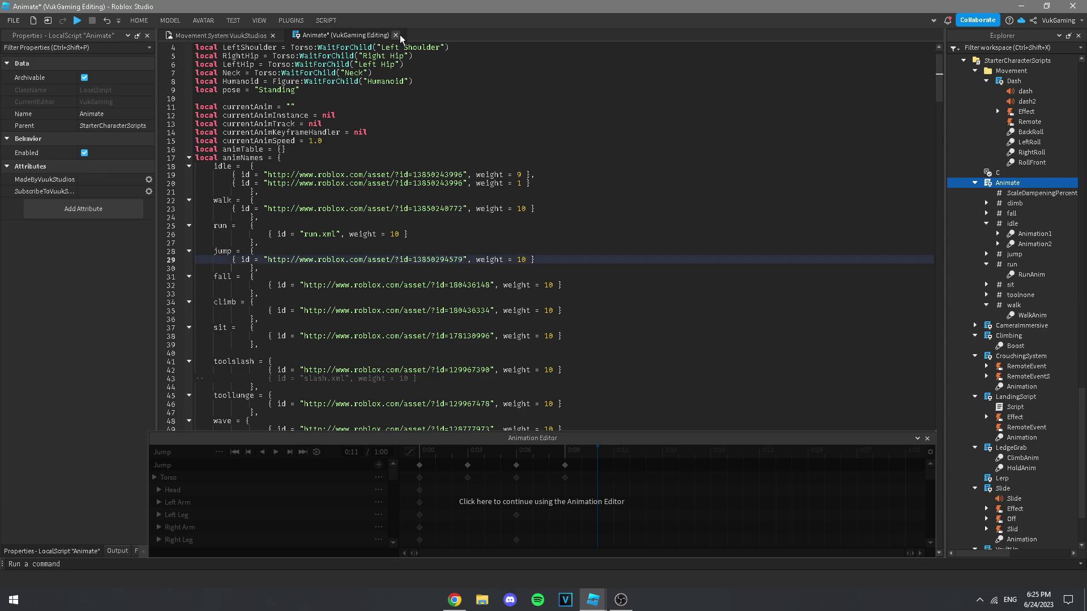
left_click(396, 36)
left_click(1013, 255)
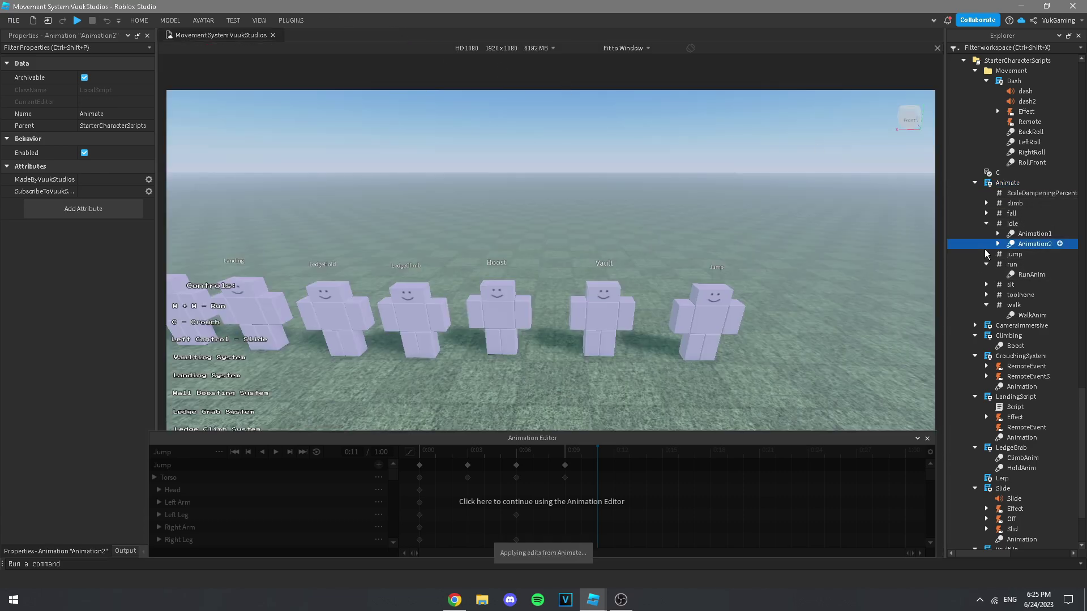
left_click(986, 254)
left_click(1033, 265)
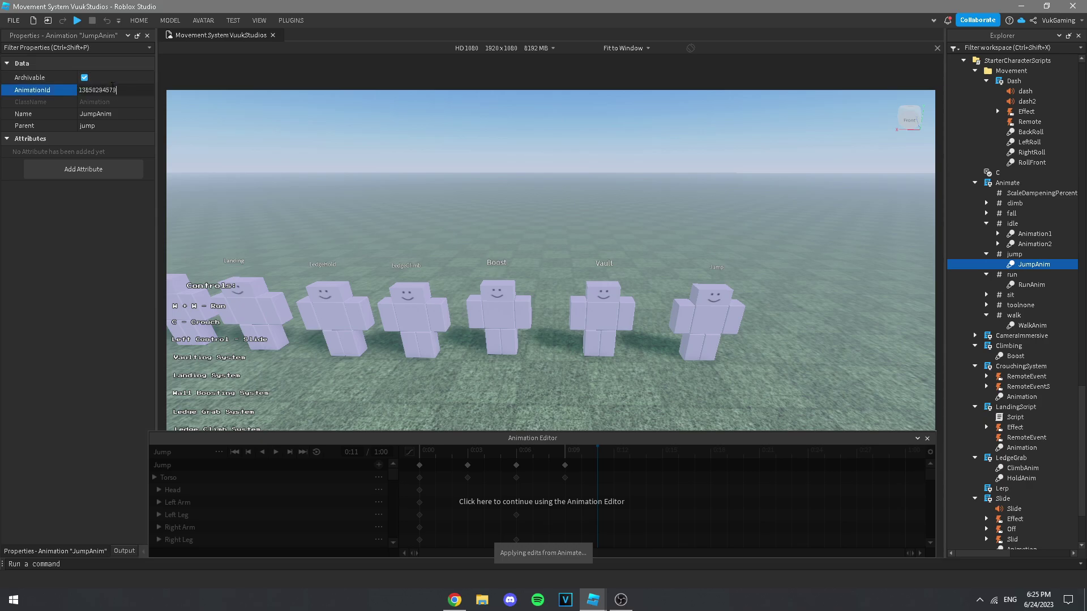
left_click(927, 439)
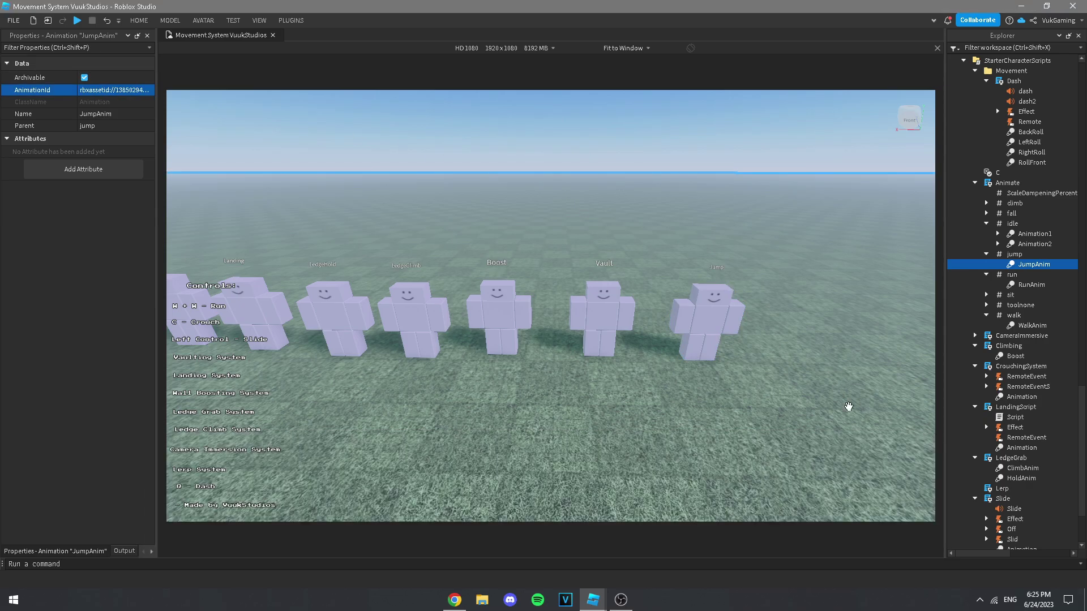
Step: Publish the game's changes to Roblox and start a play test
left_click(10, 19)
left_click(44, 116)
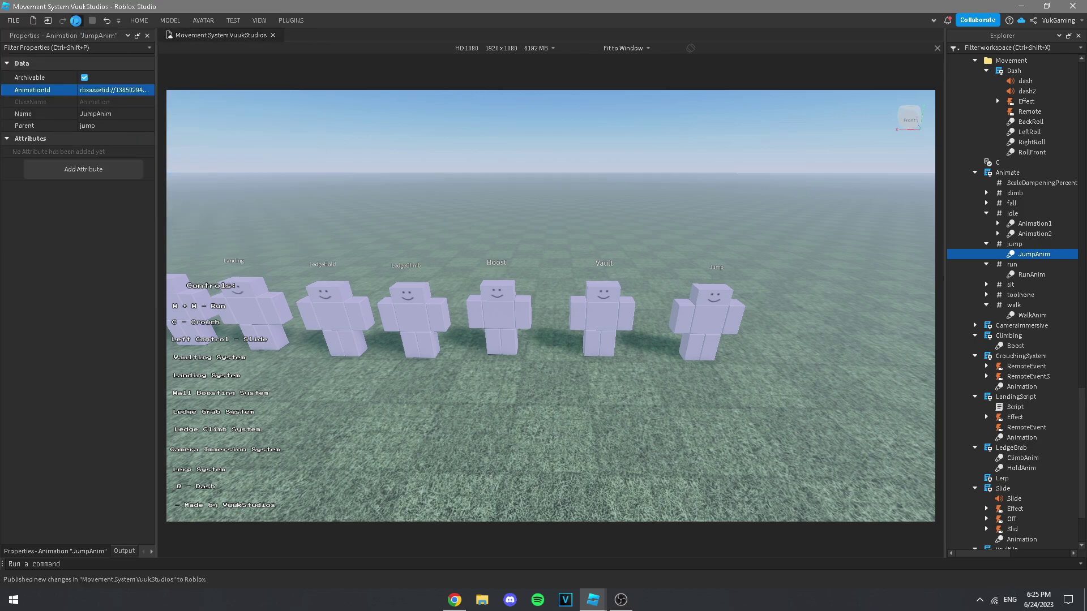
left_click(75, 20)
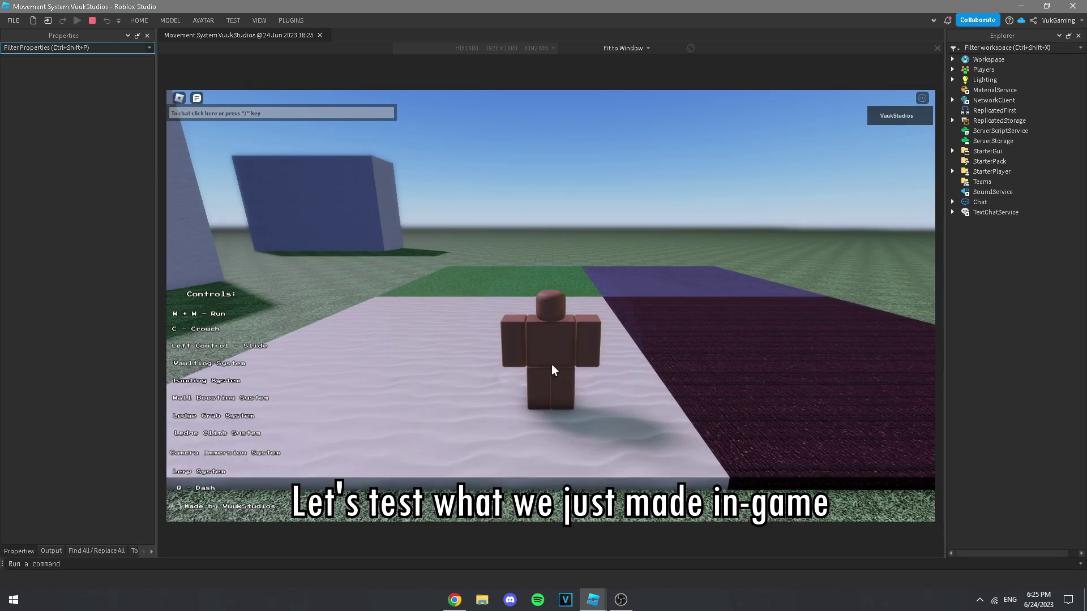
Step: Play-test the movement system by moving the character across the coloured platforms while viewing it from different camera angles
right_click_drag(610, 356, 630, 348)
scroll(630, 348, "down", 2)
scroll(630, 348, "down", 3)
scroll(630, 349, "up", 3)
key("w")
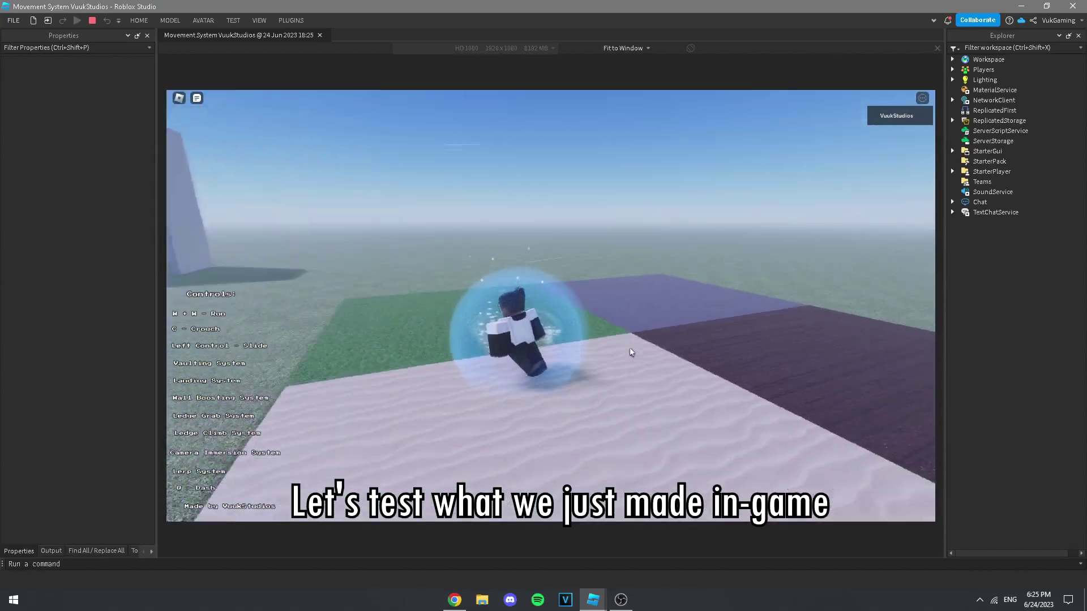
key("shift")
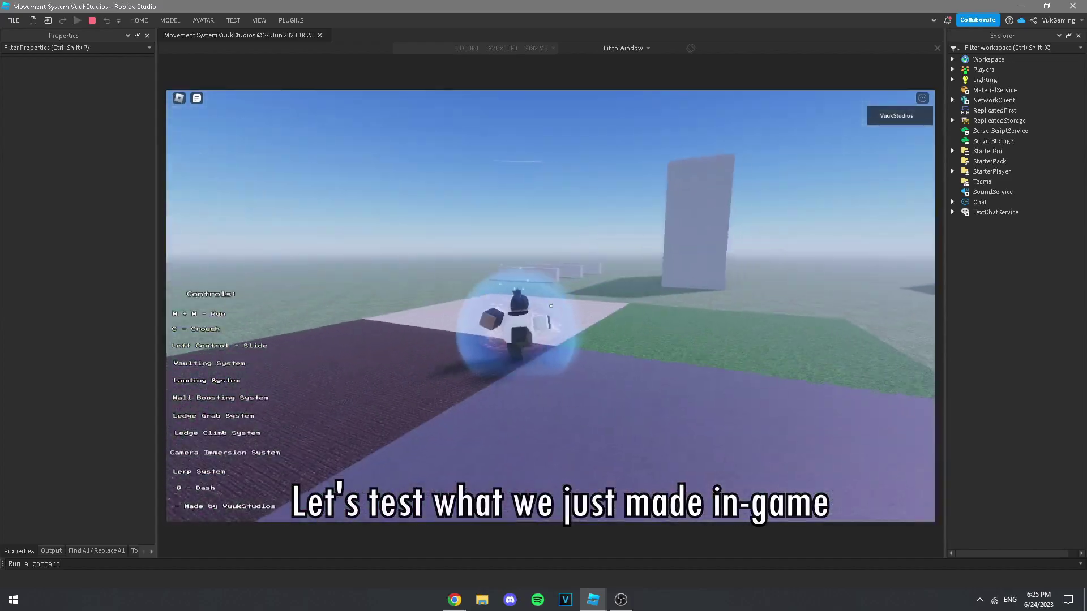
key("shift")
Step: Test the running animation from the front by moving the character off the platforms toward the camera across the open grass
key("s")
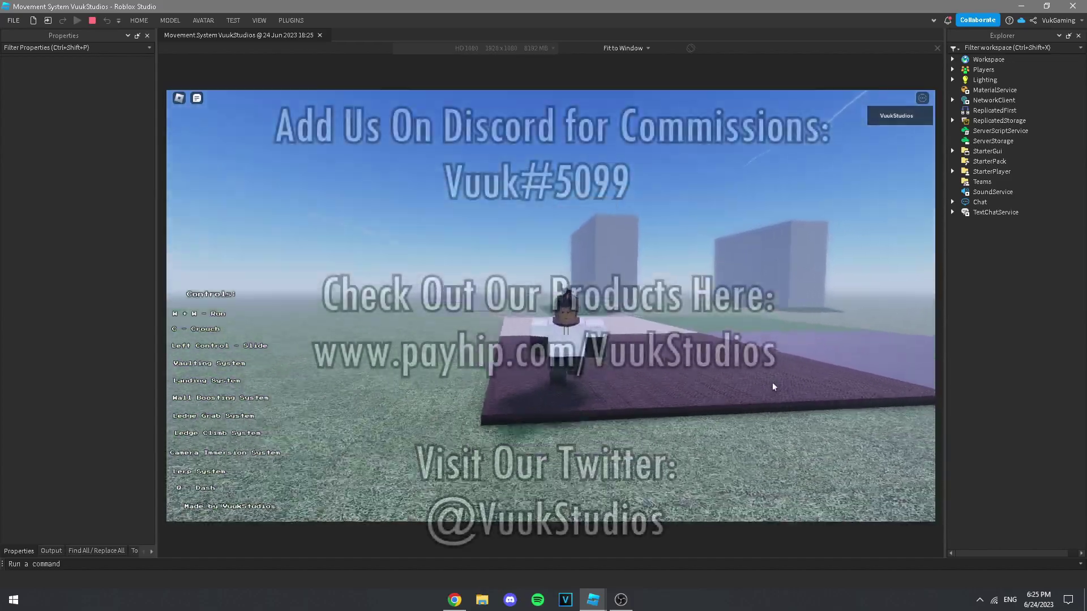
key("s")
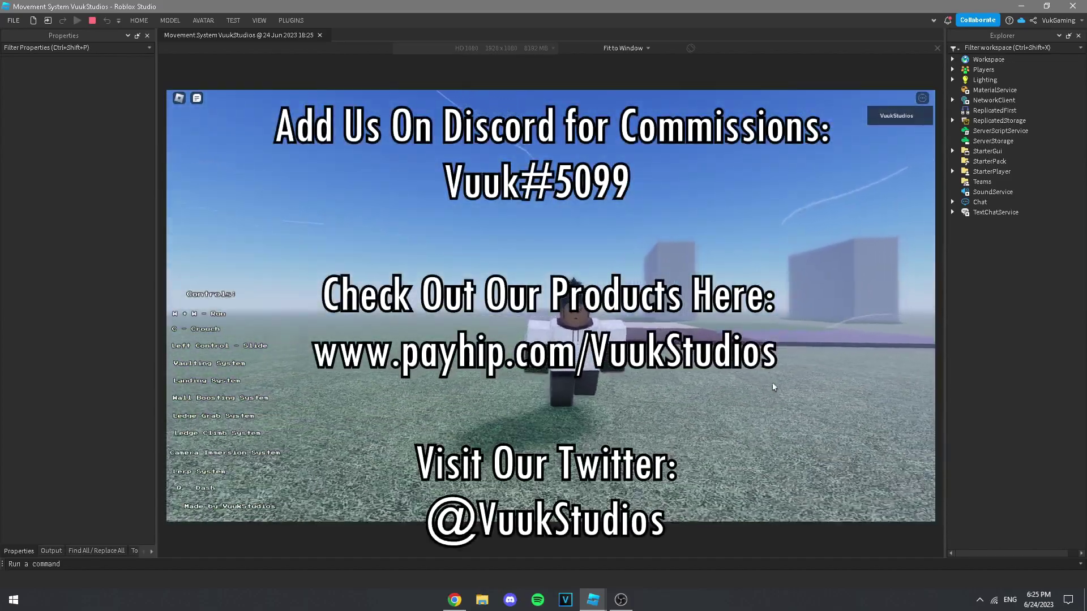
key("s")
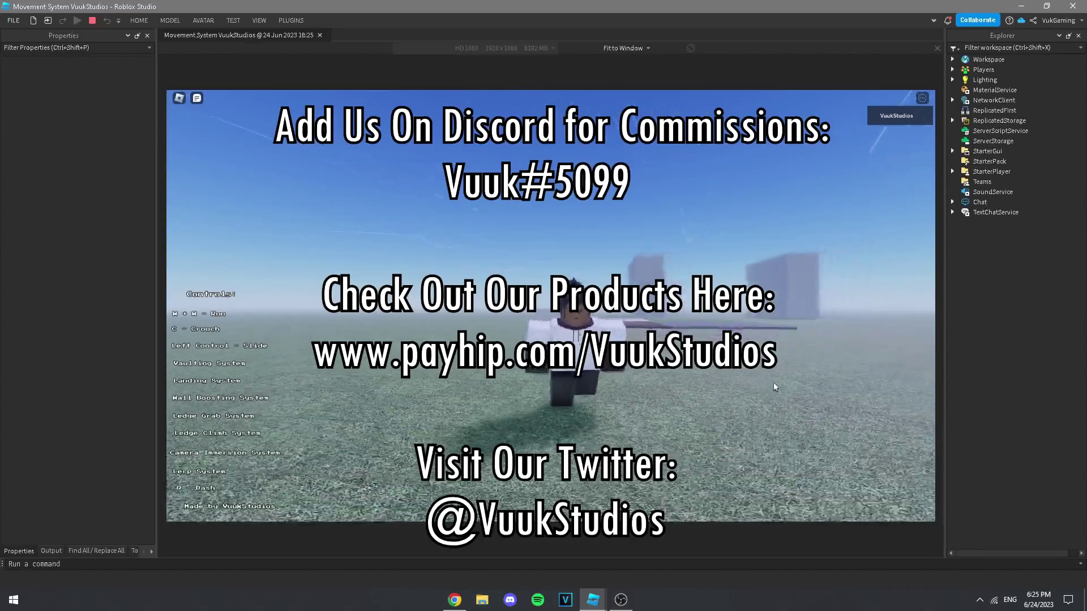
key("s")
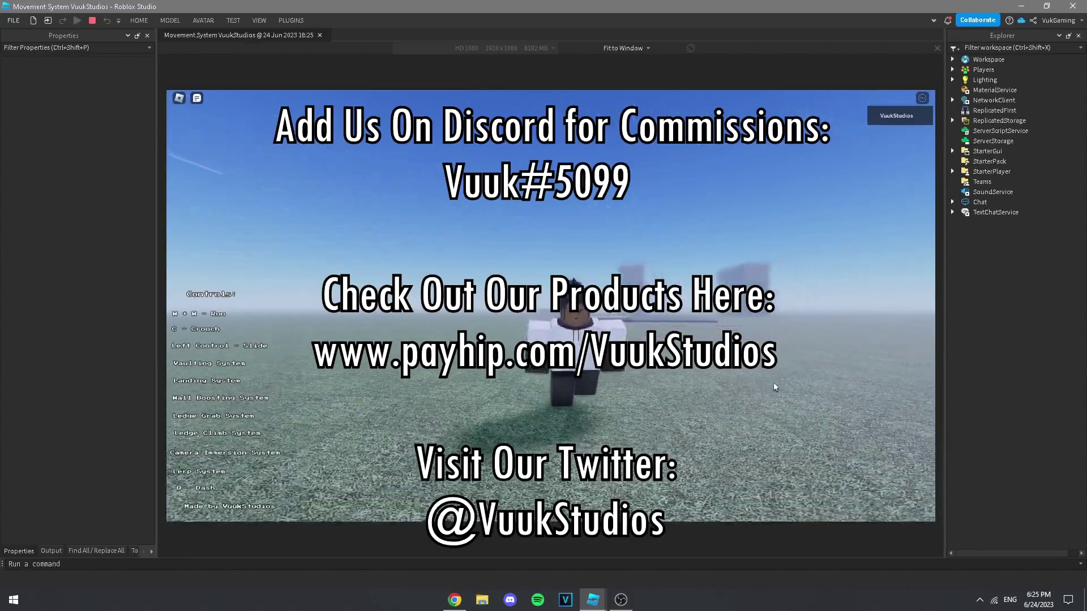
key("s")
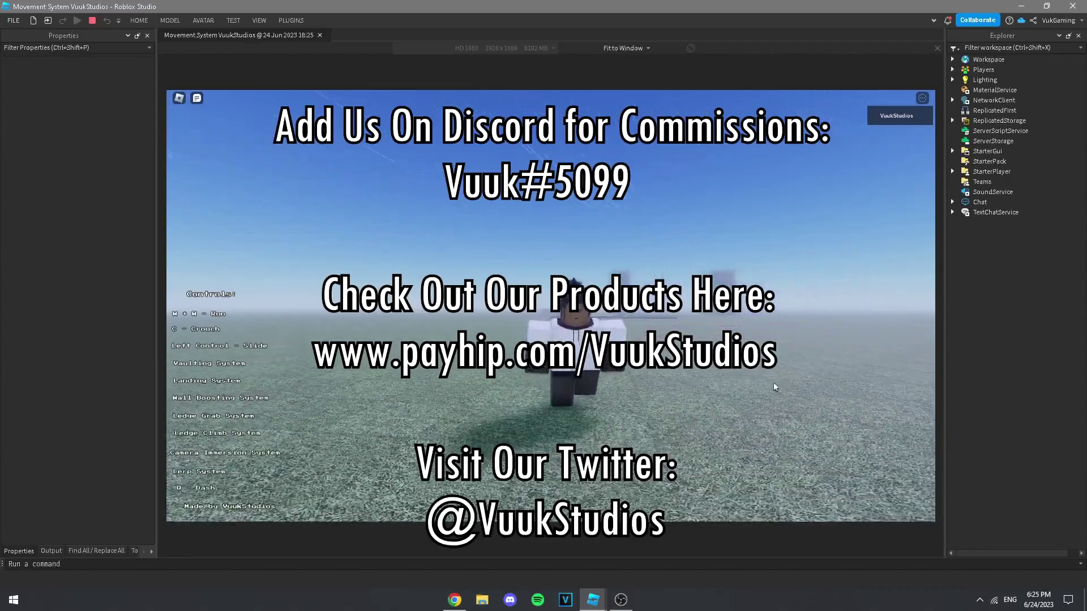
key("s")
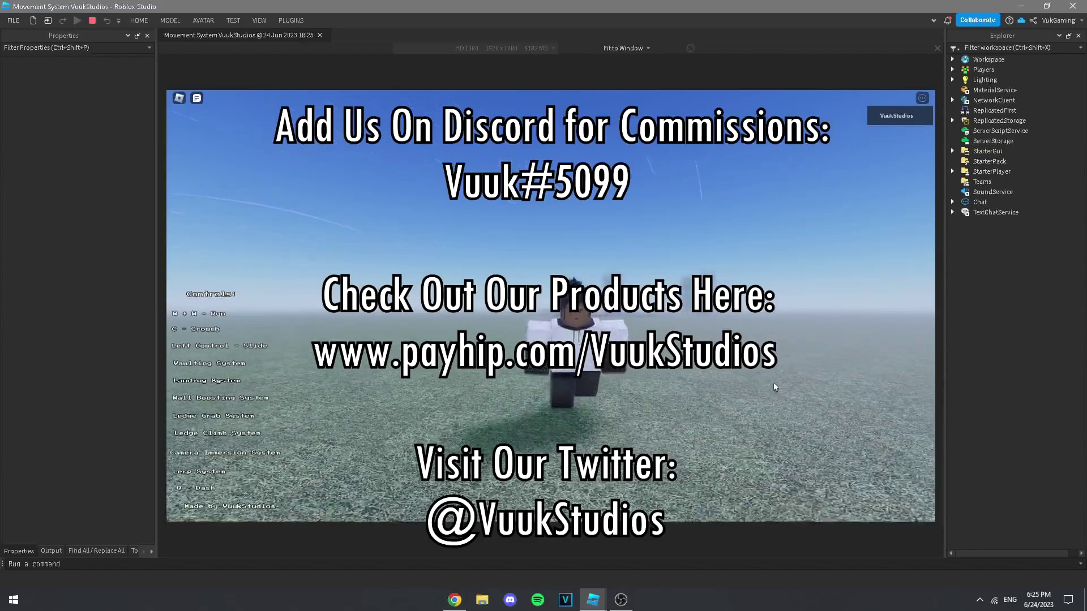
key("s")
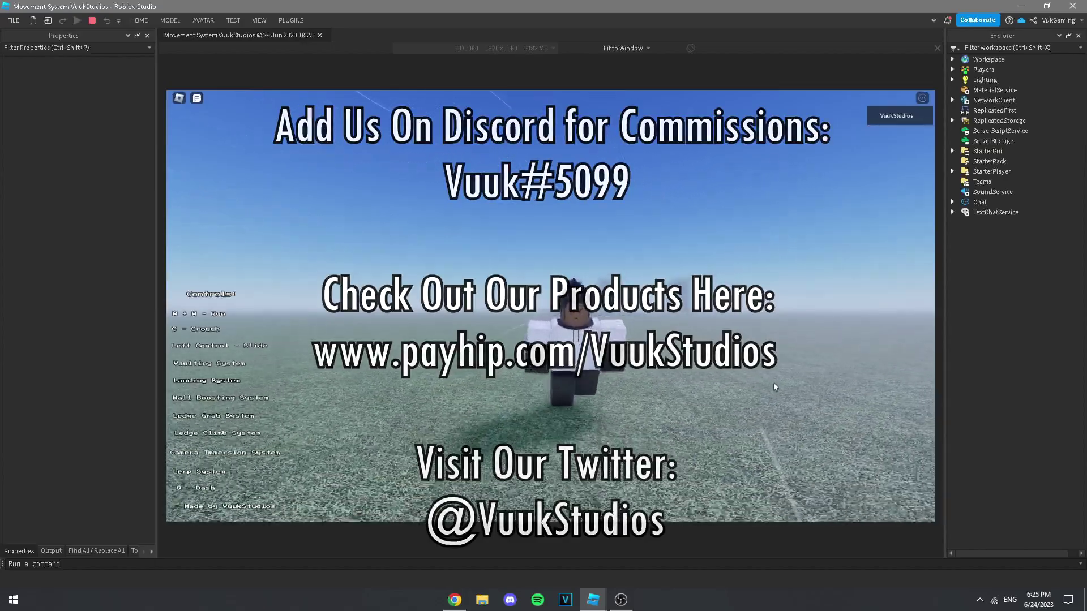